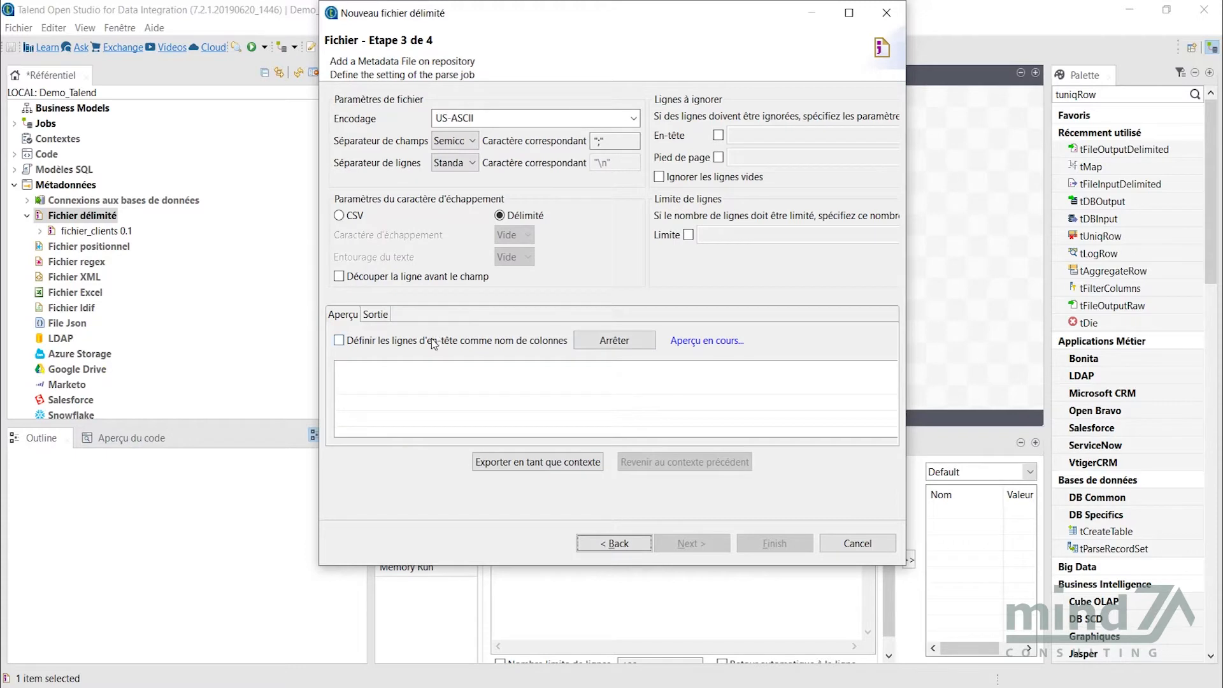
# - Use the header row as column names for the delimited file and set the Date_Livraison schema column's type to Date
pyautogui.click(340, 341)
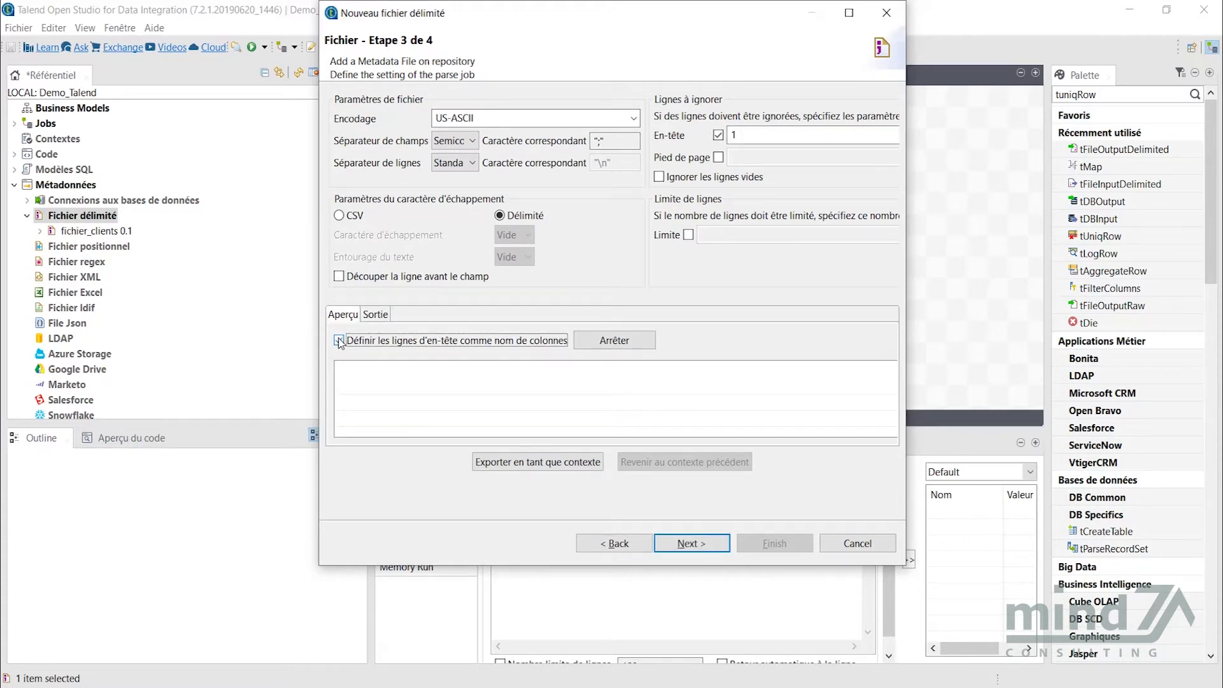
pyautogui.click(702, 544)
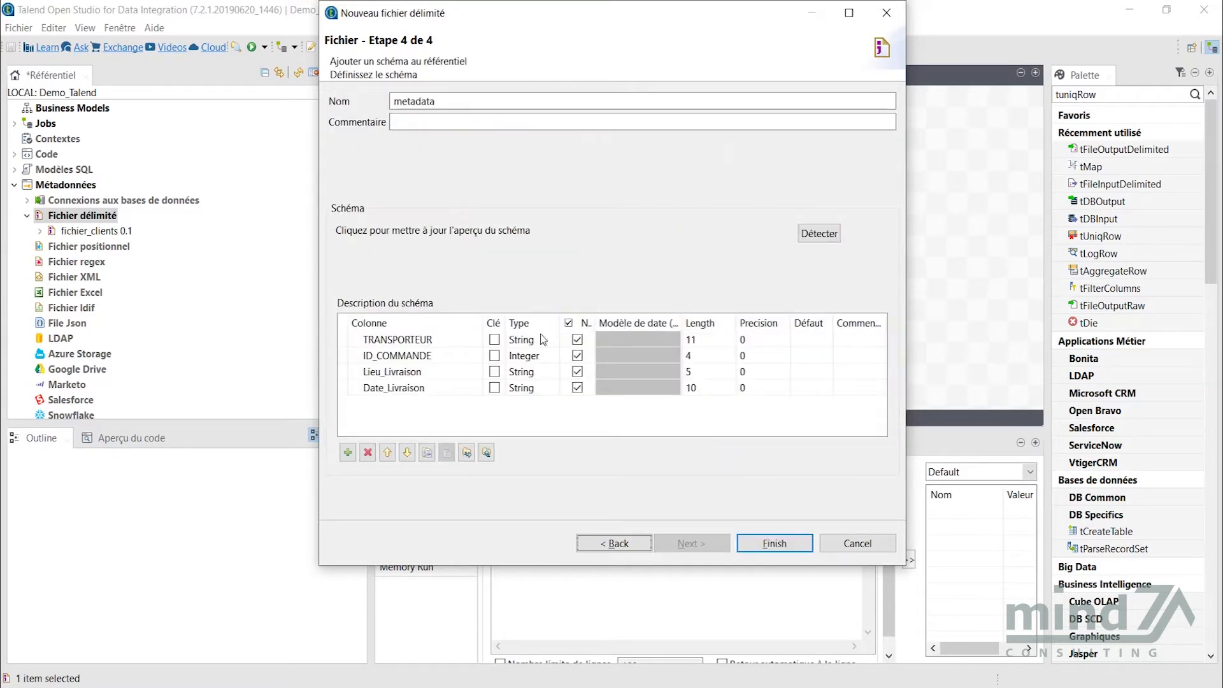
pyautogui.click(549, 388)
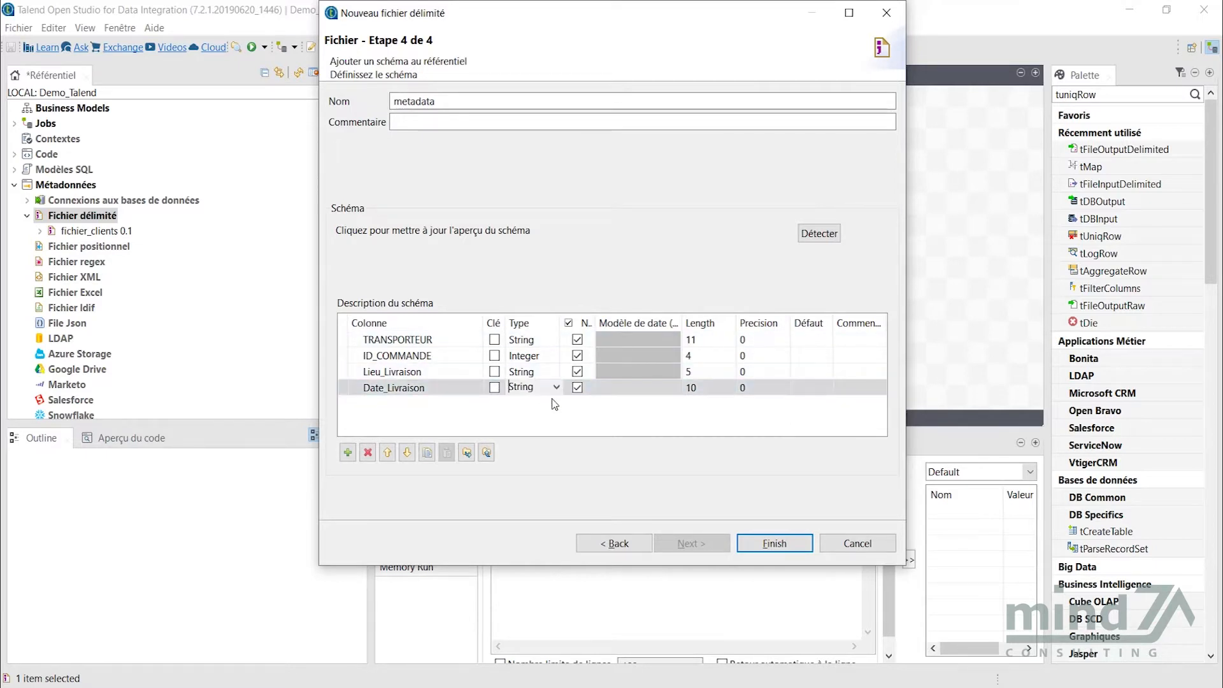
pyautogui.click(557, 387)
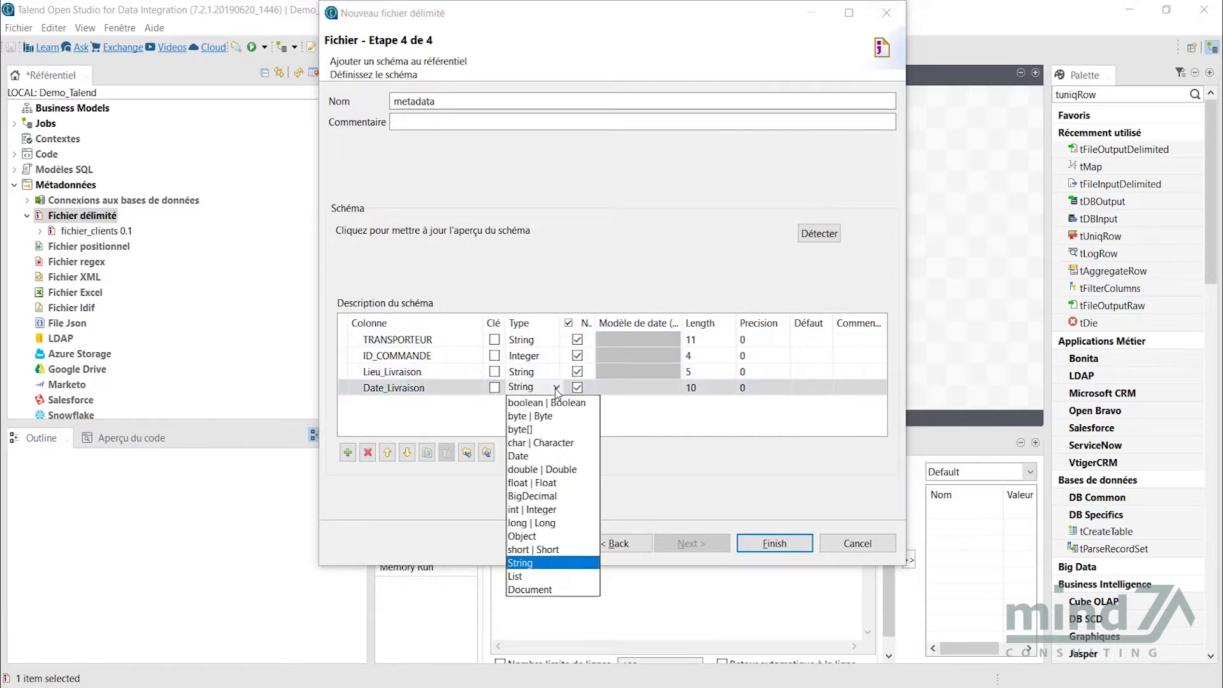
pyautogui.click(532, 456)
# - Set the date pattern of Date_Livraison to "dd/MM/yyyy" and make ID_COMMANDE the key, finishing the file metadata
pyautogui.click(635, 394)
pyautogui.click(617, 387)
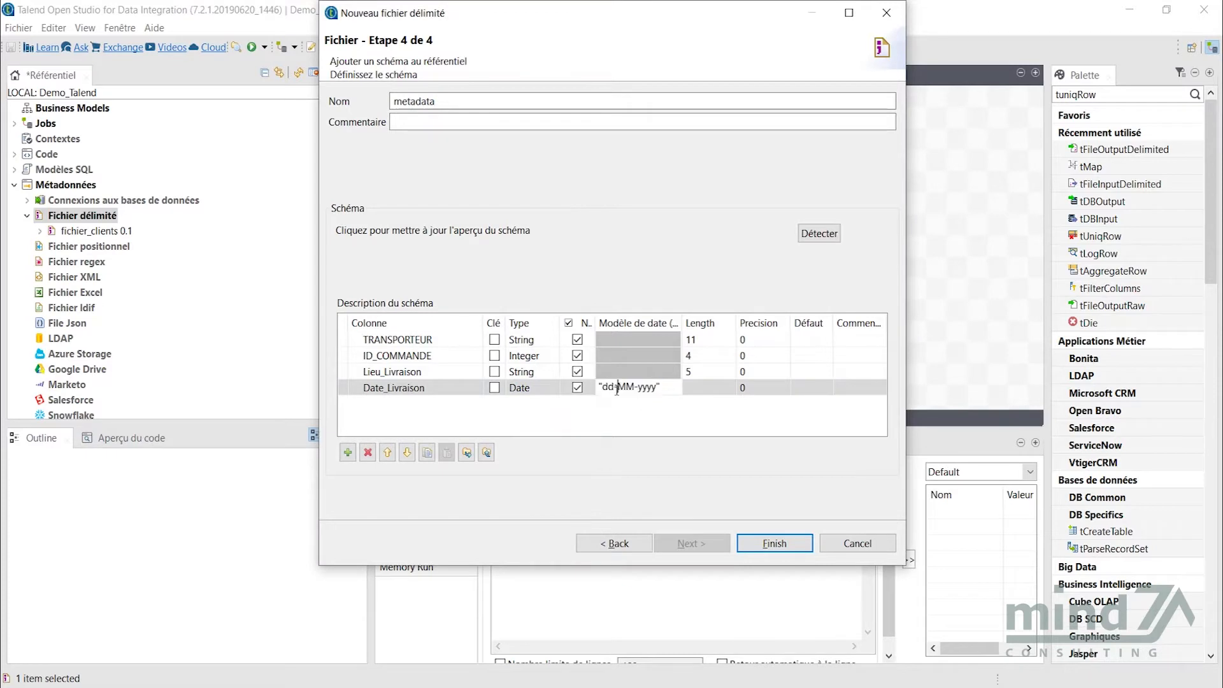
pyautogui.press('BackSpace')
pyautogui.write('/')
pyautogui.press('BackSpace')
pyautogui.write('/MM/')
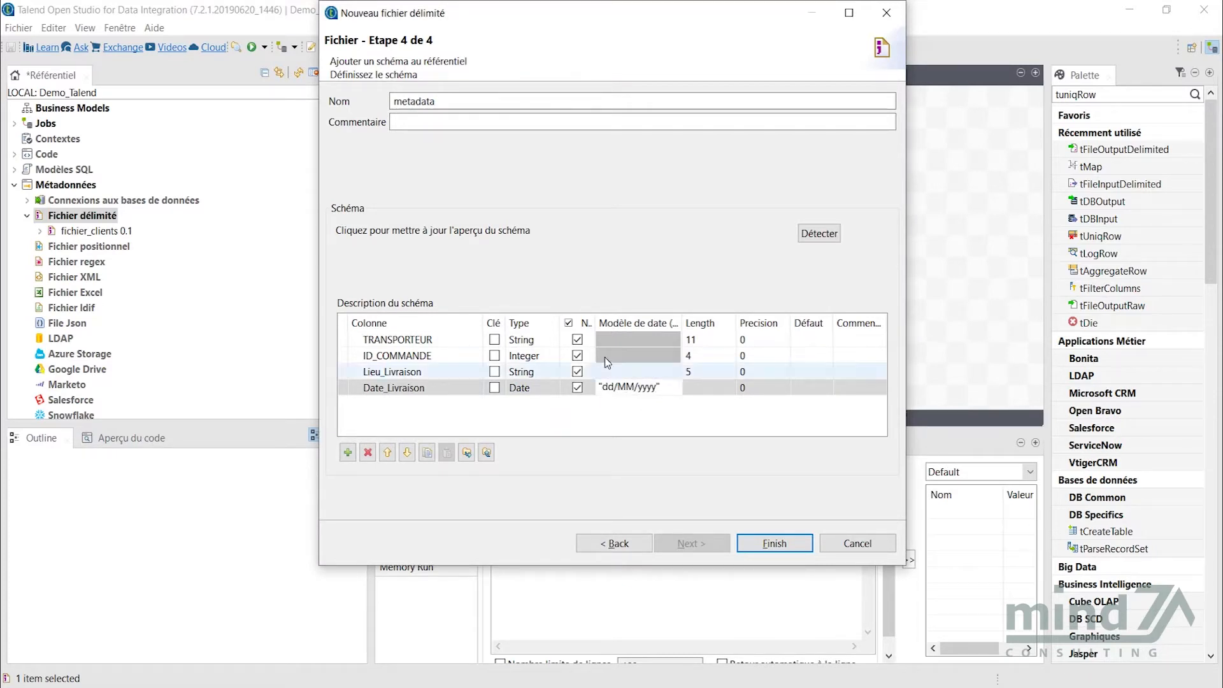
pyautogui.click(495, 356)
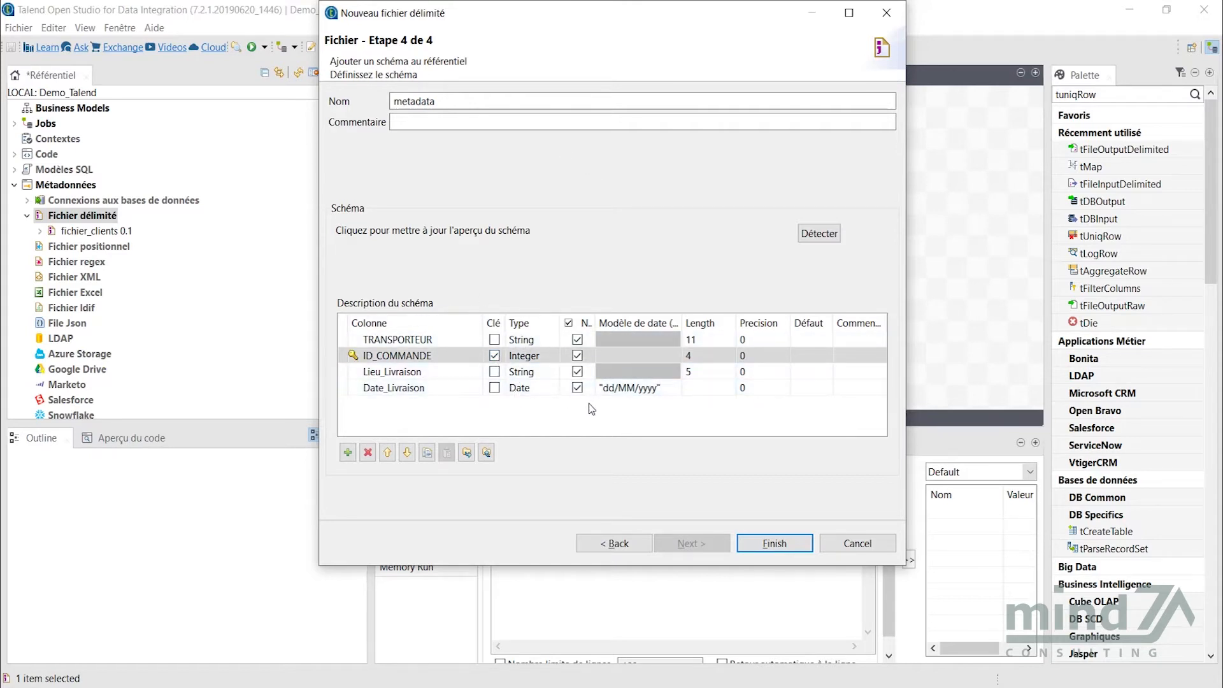
pyautogui.click(759, 548)
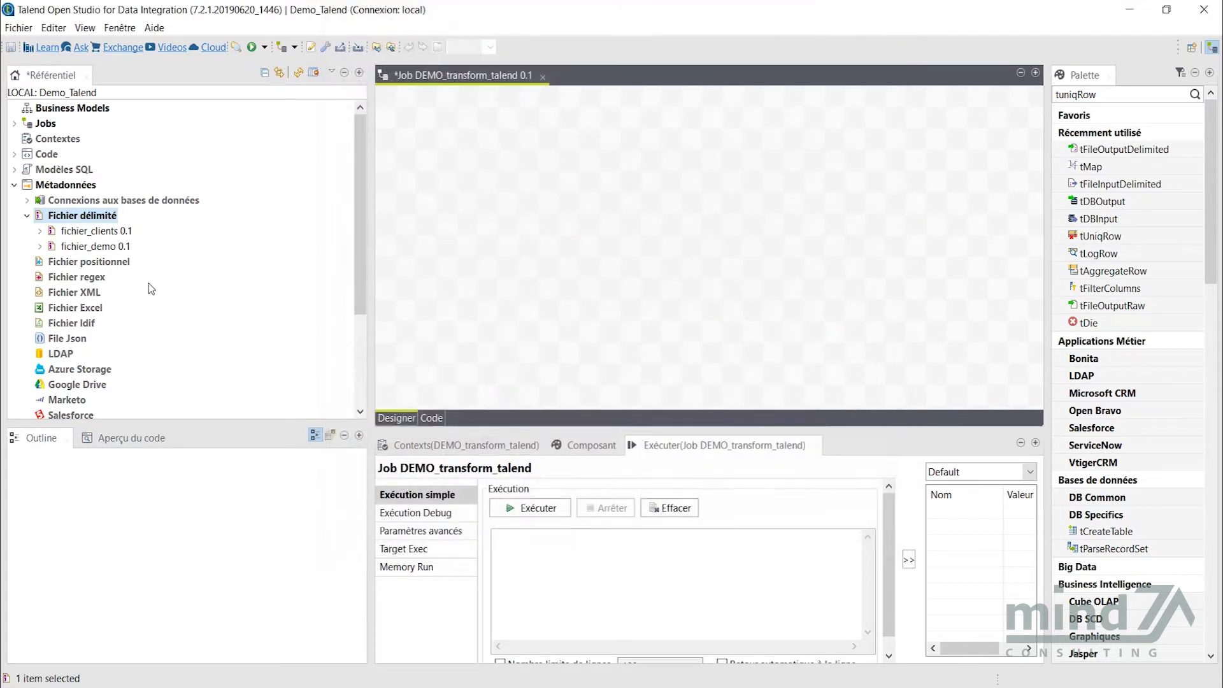
# - Add fichier_clients and fichier_demo to the job as tFileInputDelimited components, with fichier_demo placed below fichier_clients
pyautogui.click(125, 247)
pyautogui.keyDown('shift'); pyautogui.click(123, 233); pyautogui.keyUp('shift')
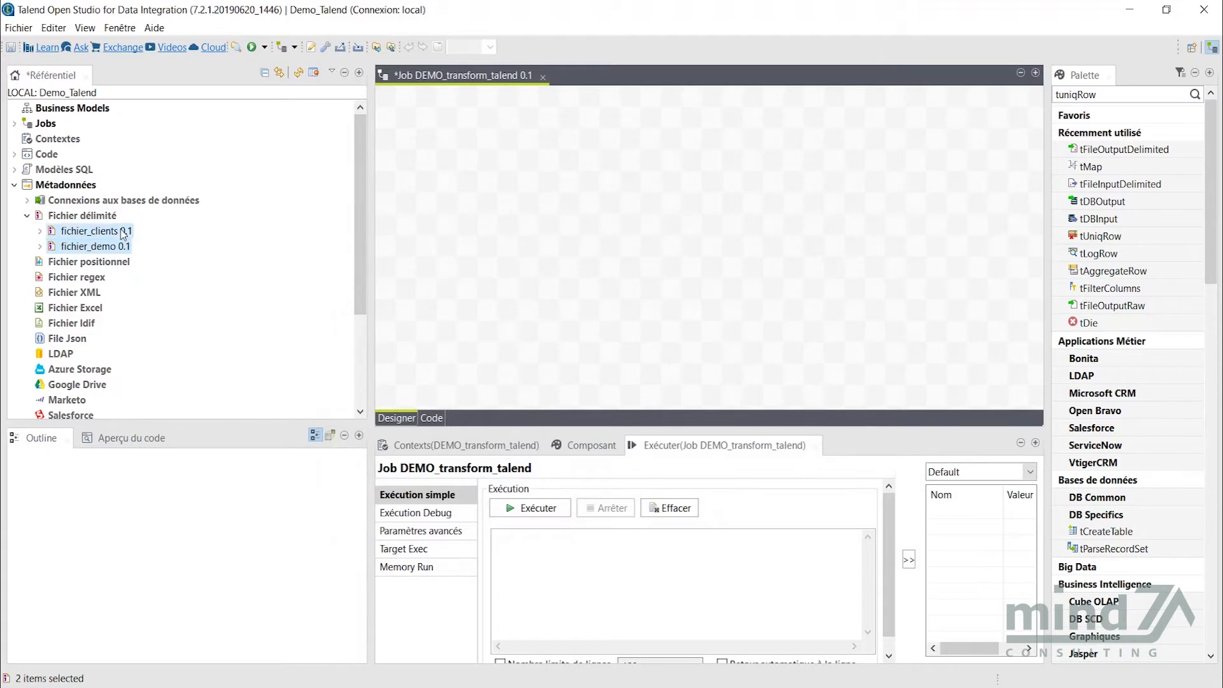
pyautogui.moveTo(123, 233); pyautogui.dragTo(490, 223)
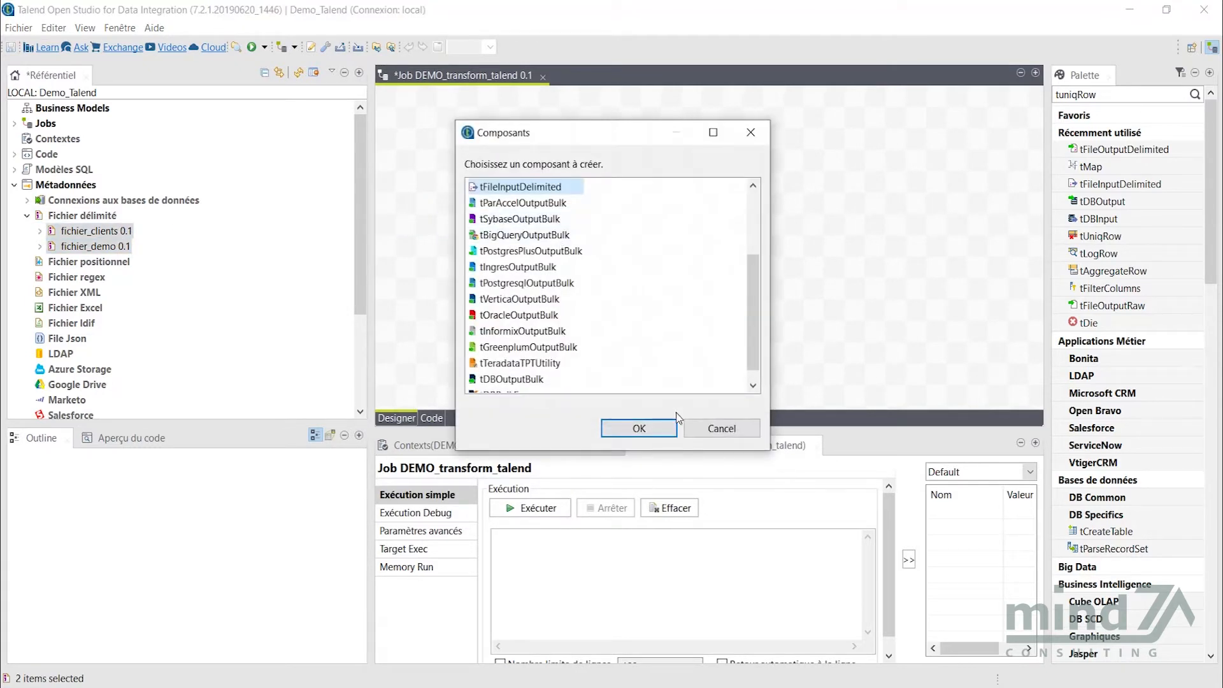
pyautogui.click(653, 431)
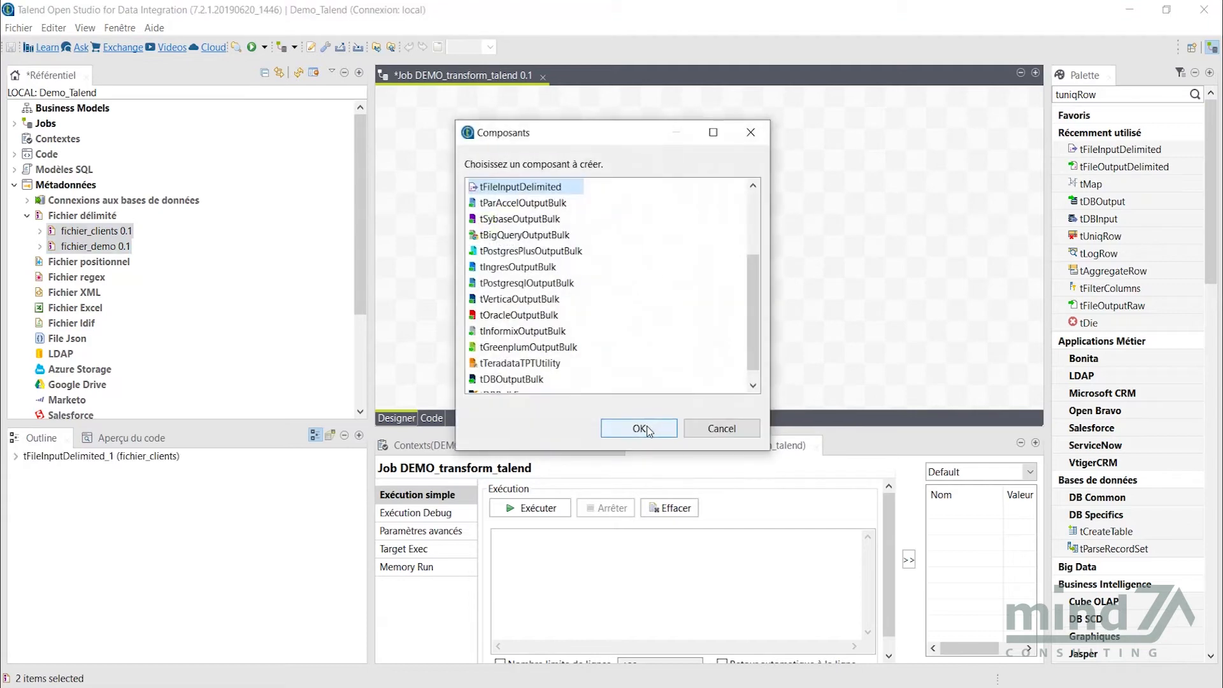
pyautogui.click(649, 430)
pyautogui.moveTo(519, 270); pyautogui.dragTo(494, 311)
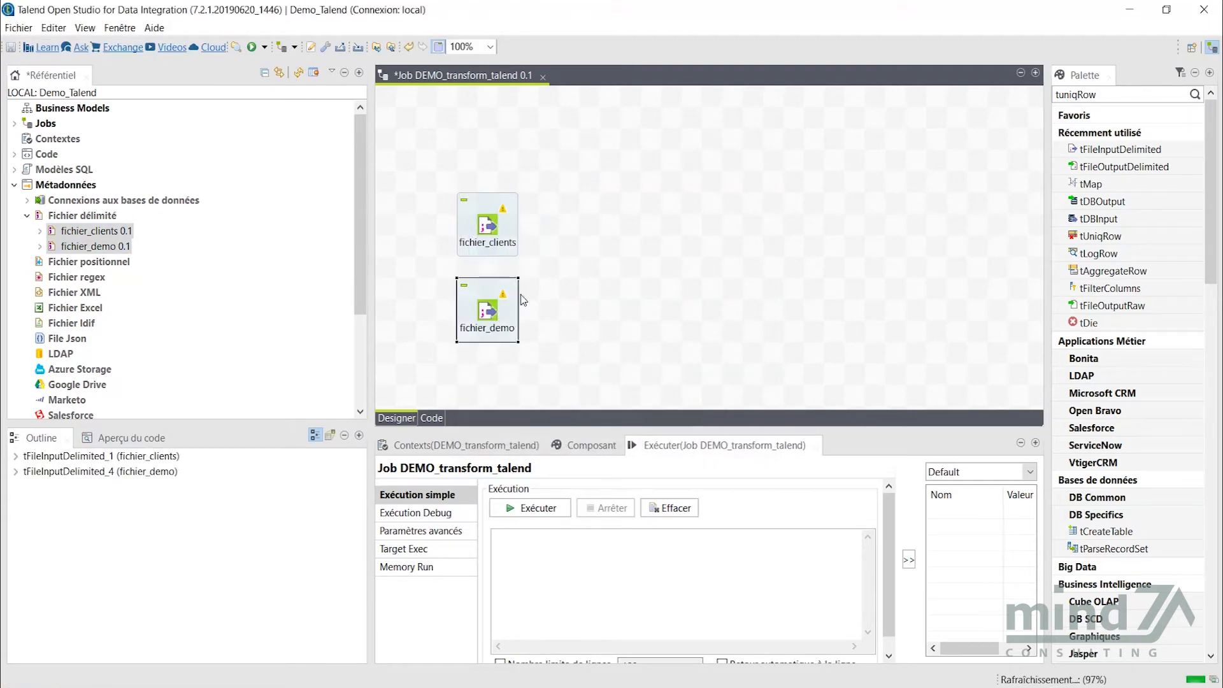
# - Add a tMap component beside the two input files and a tFileOutputDelimited component beyond it
pyautogui.moveTo(1087, 184); pyautogui.dragTo(616, 254)
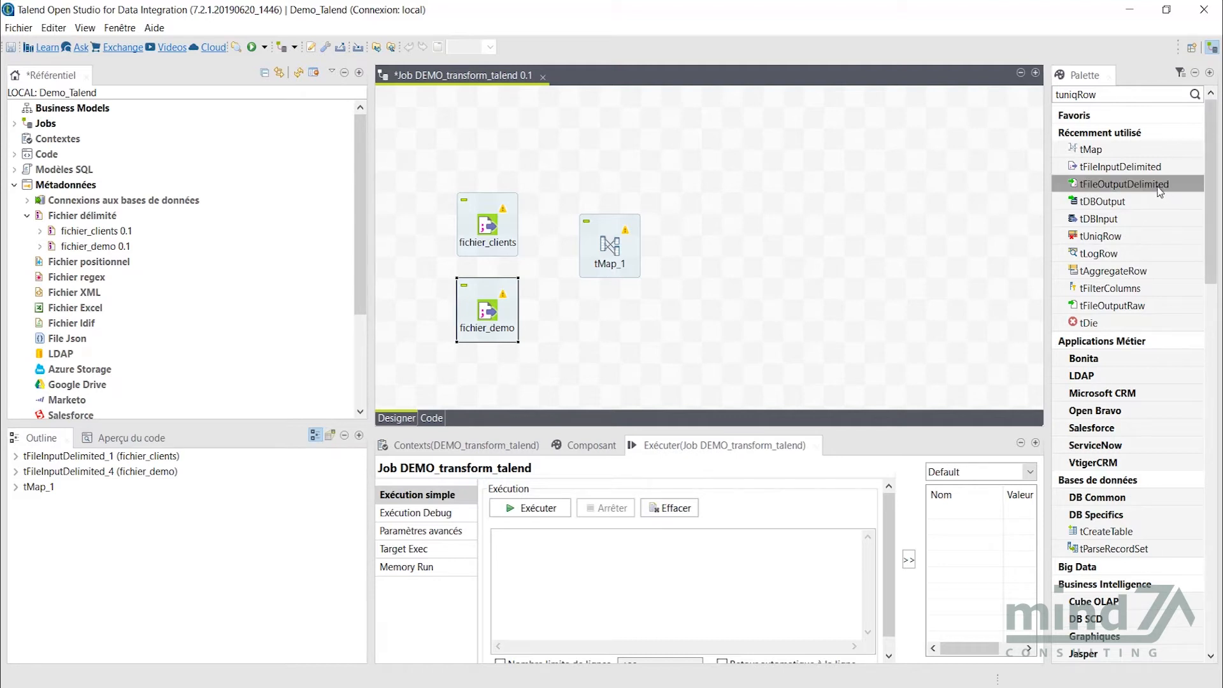
pyautogui.moveTo(1166, 193); pyautogui.dragTo(773, 234)
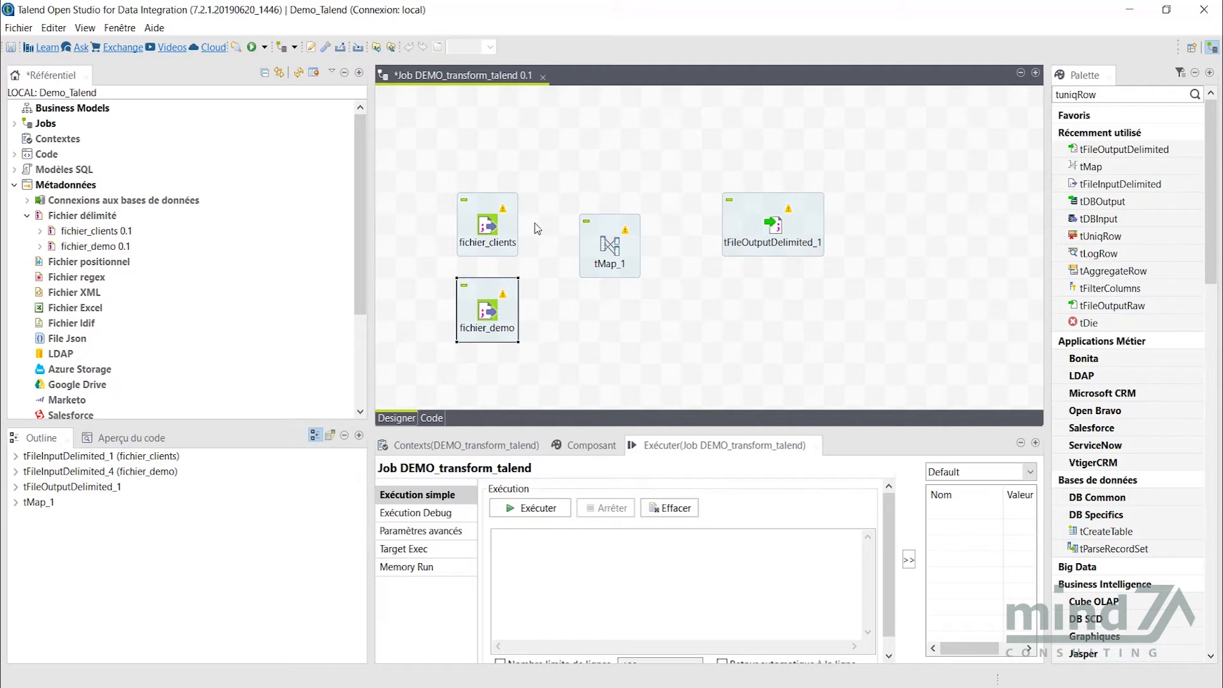
# - Link fichier_clients and then fichier_demo to tMap_1, and connect tMap_1 to tFileOutputDelimited_1 with an output named "transformatiion"
pyautogui.click(500, 226)
pyautogui.moveTo(506, 228); pyautogui.dragTo(606, 249)
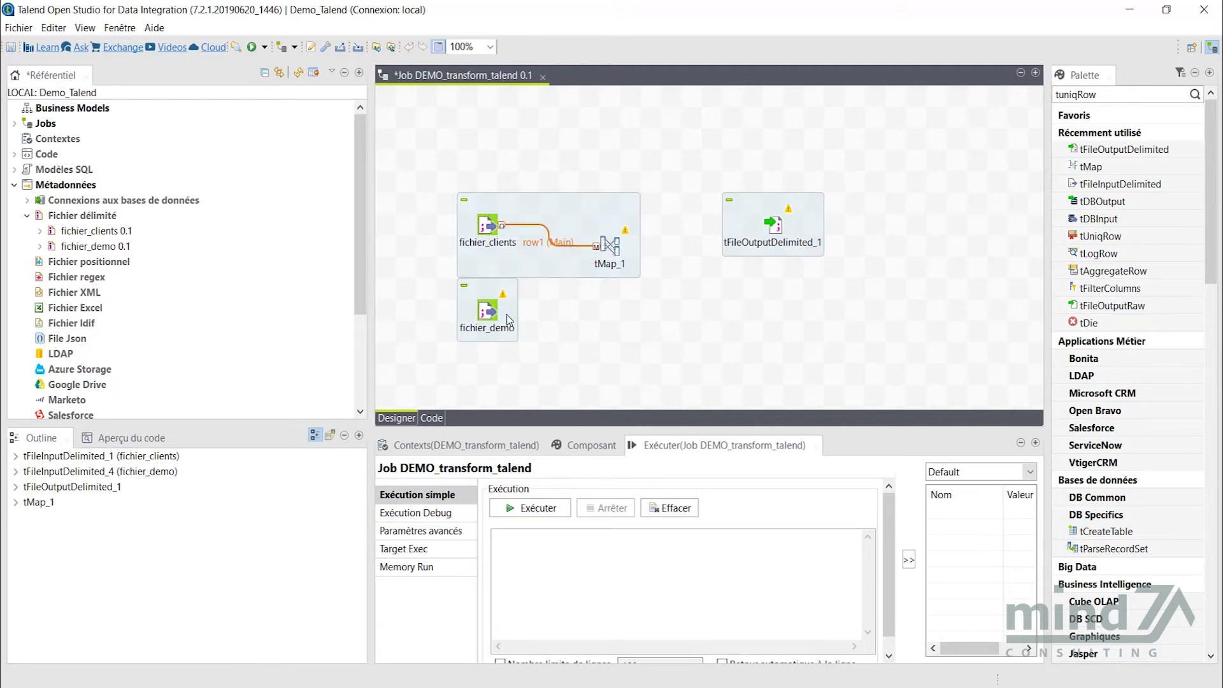
pyautogui.click(492, 315)
pyautogui.moveTo(501, 312); pyautogui.dragTo(769, 230)
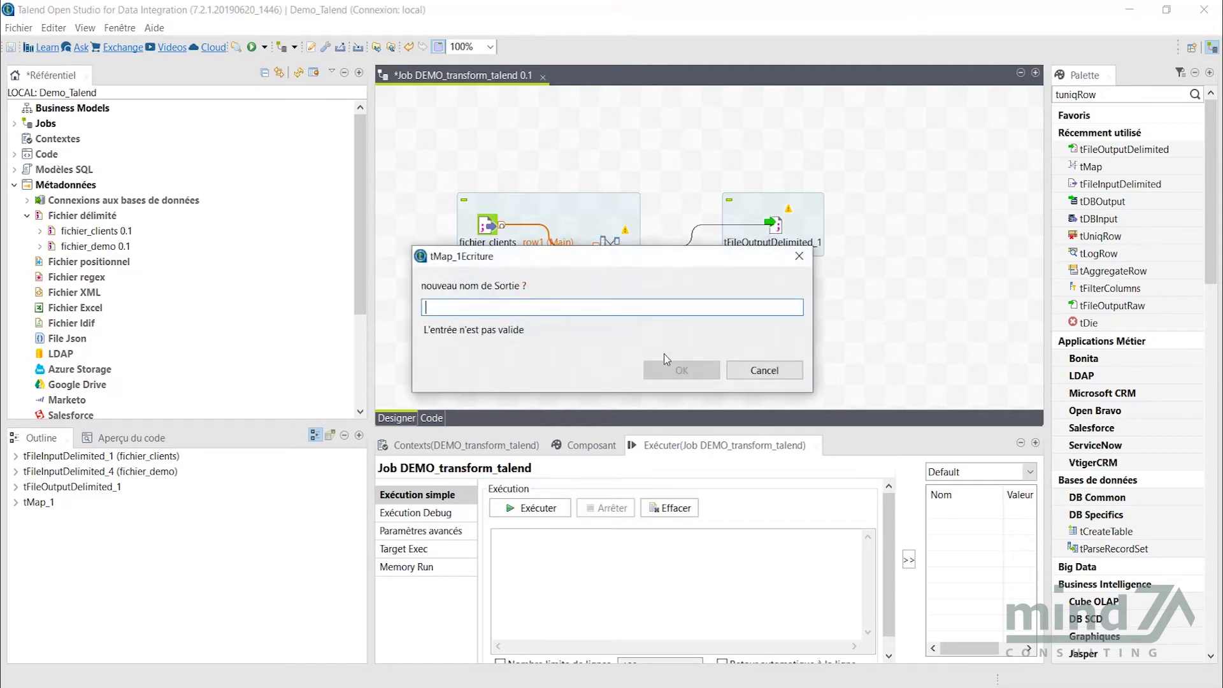
pyautogui.write('trans')
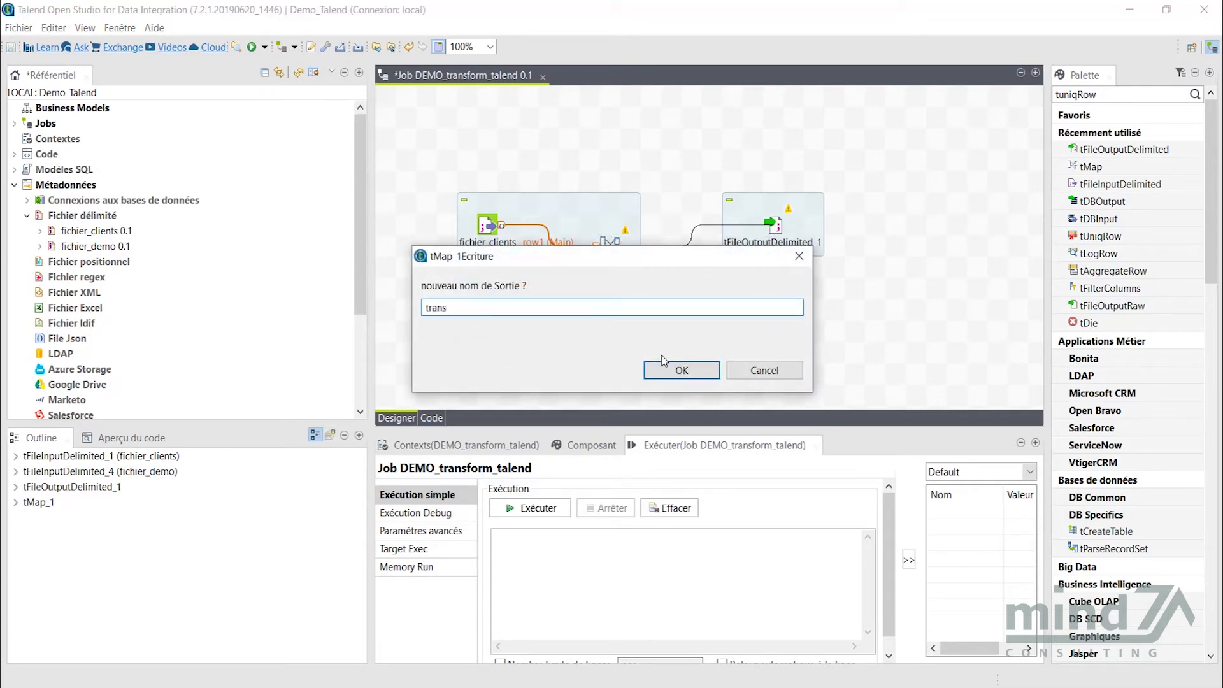
pyautogui.write('formatiion')
pyautogui.press('Return')
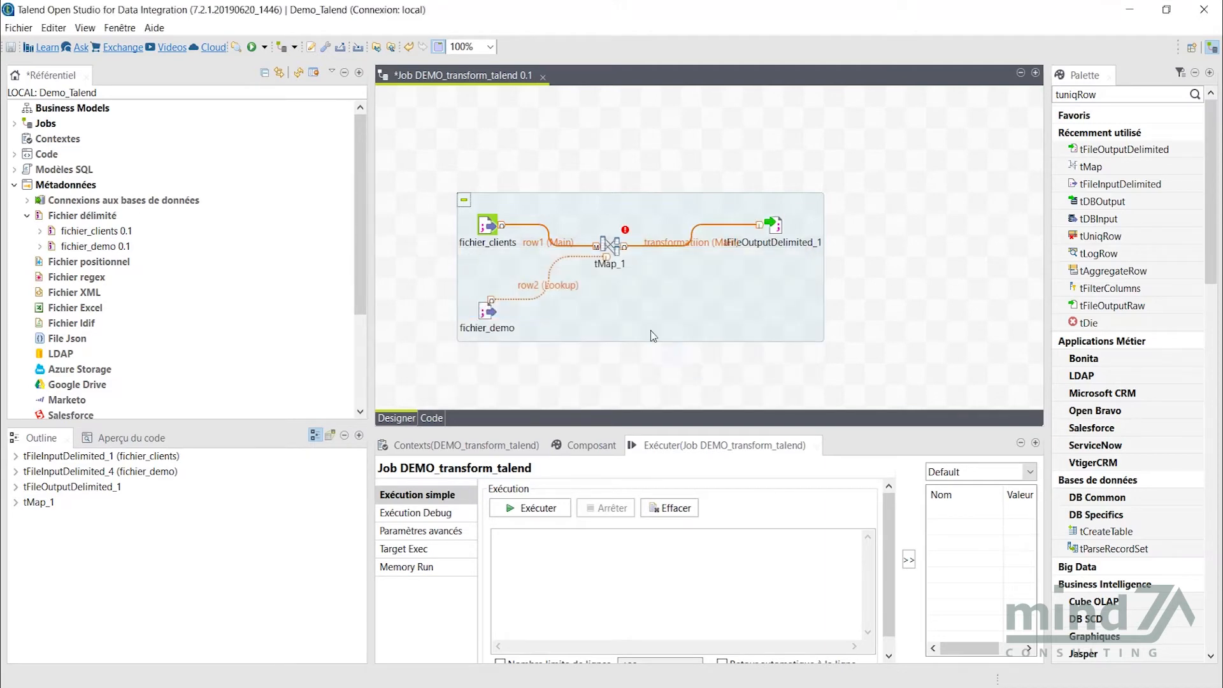
# - In tMap_1, join row2 to row1 on ID_COMMANDE and set the join model to Inner Join
pyautogui.doubleClick(611, 248)
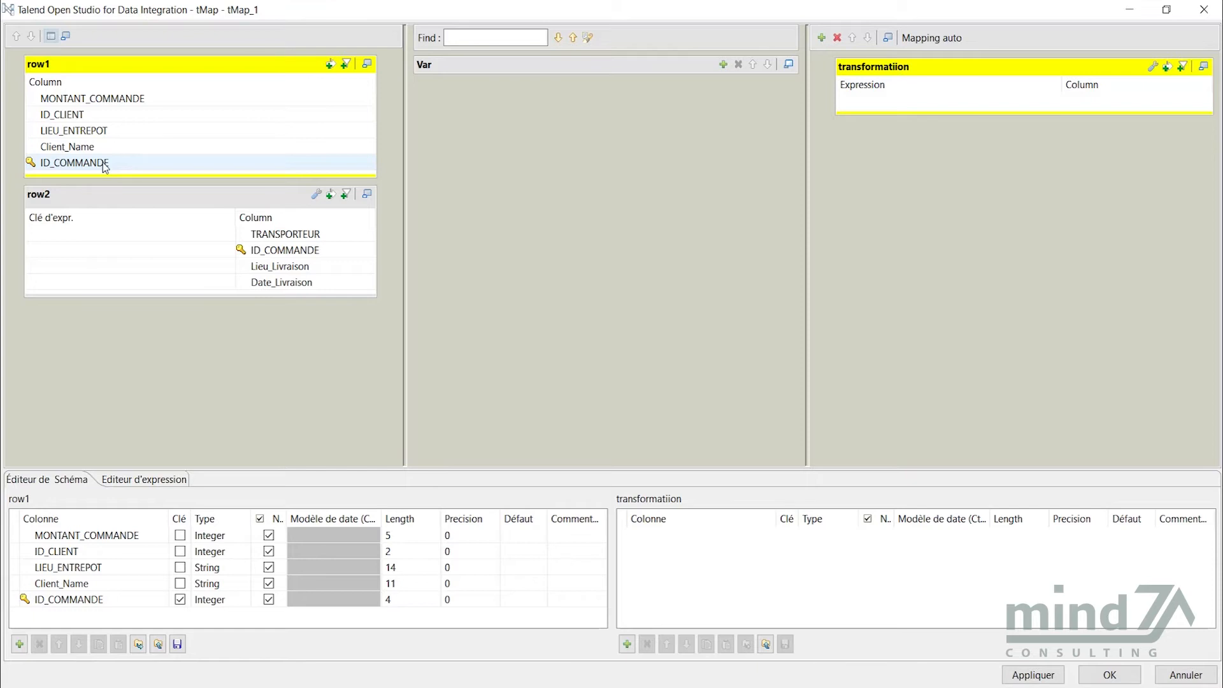
pyautogui.moveTo(105, 166); pyautogui.dragTo(131, 248)
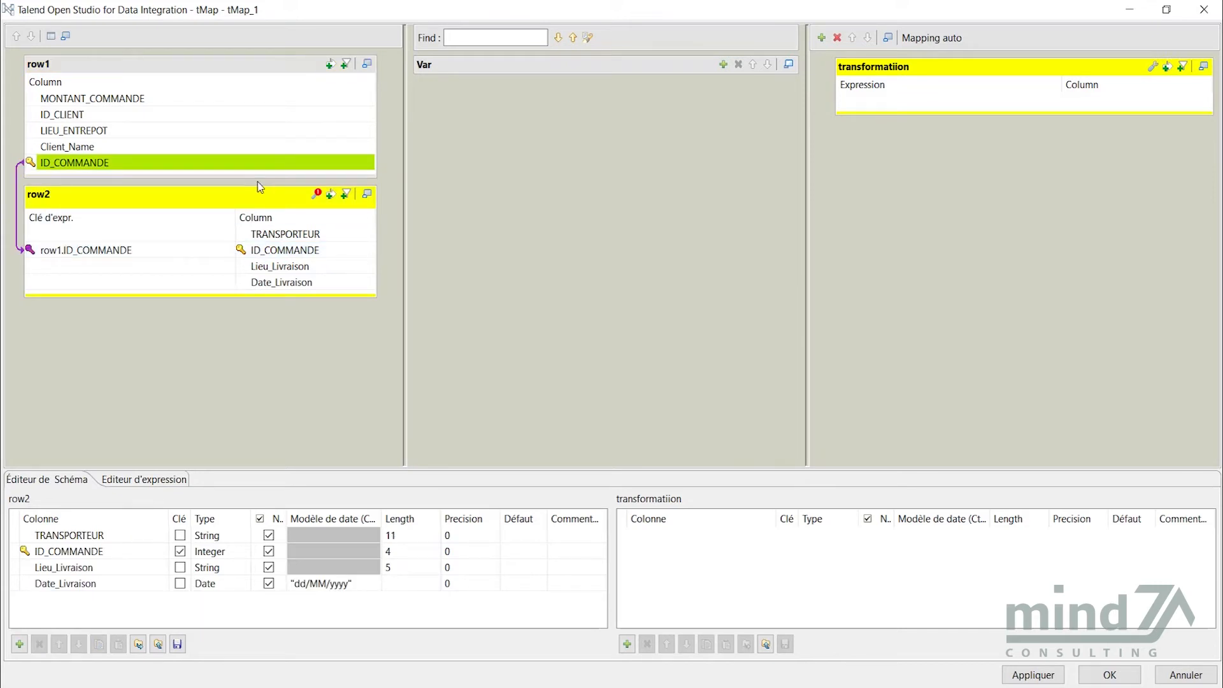
pyautogui.click(323, 194)
pyautogui.click(258, 268)
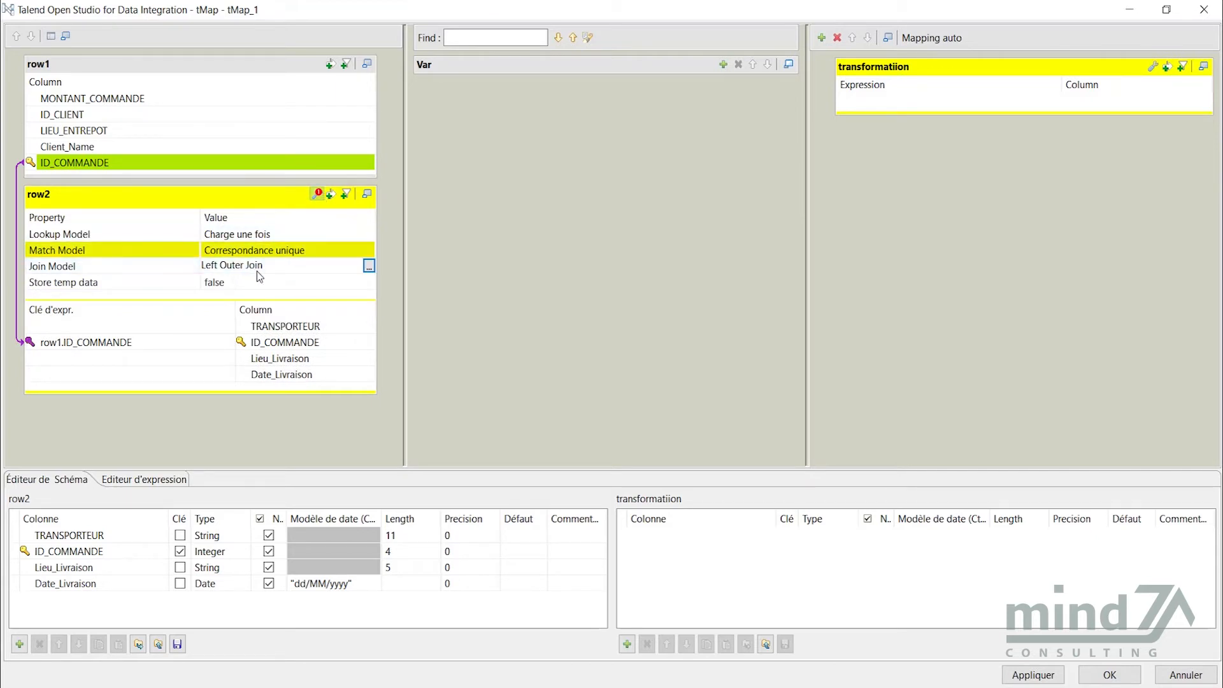
pyautogui.click(368, 266)
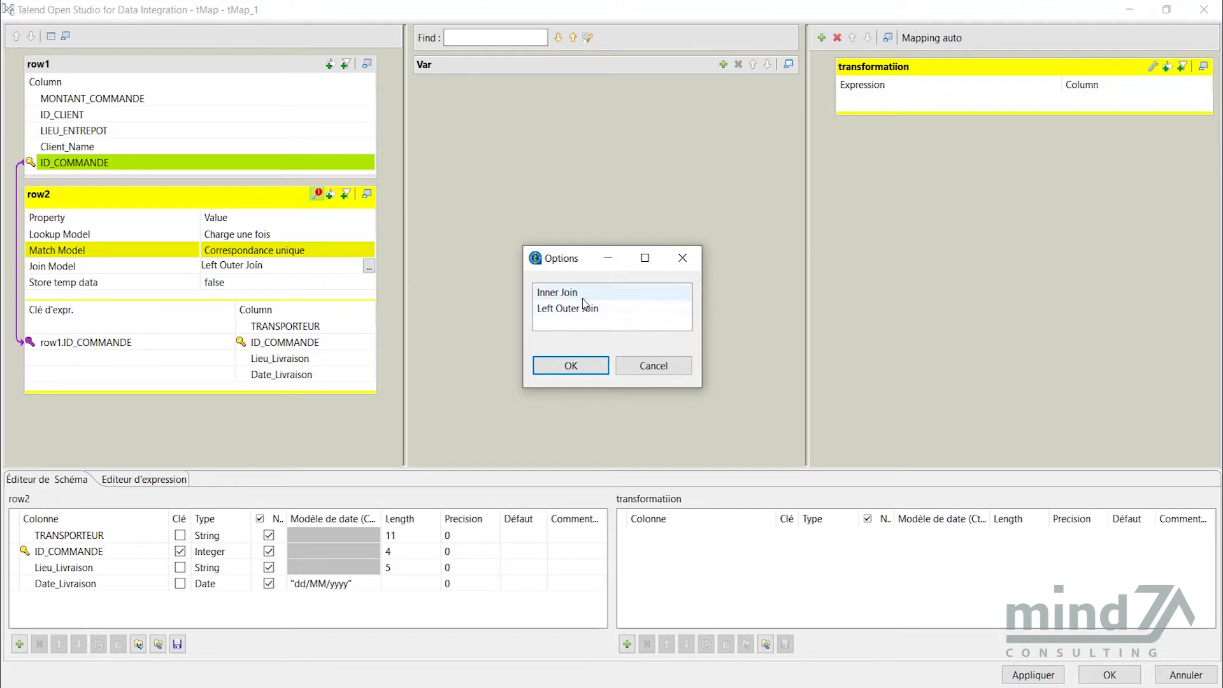
pyautogui.doubleClick(557, 292)
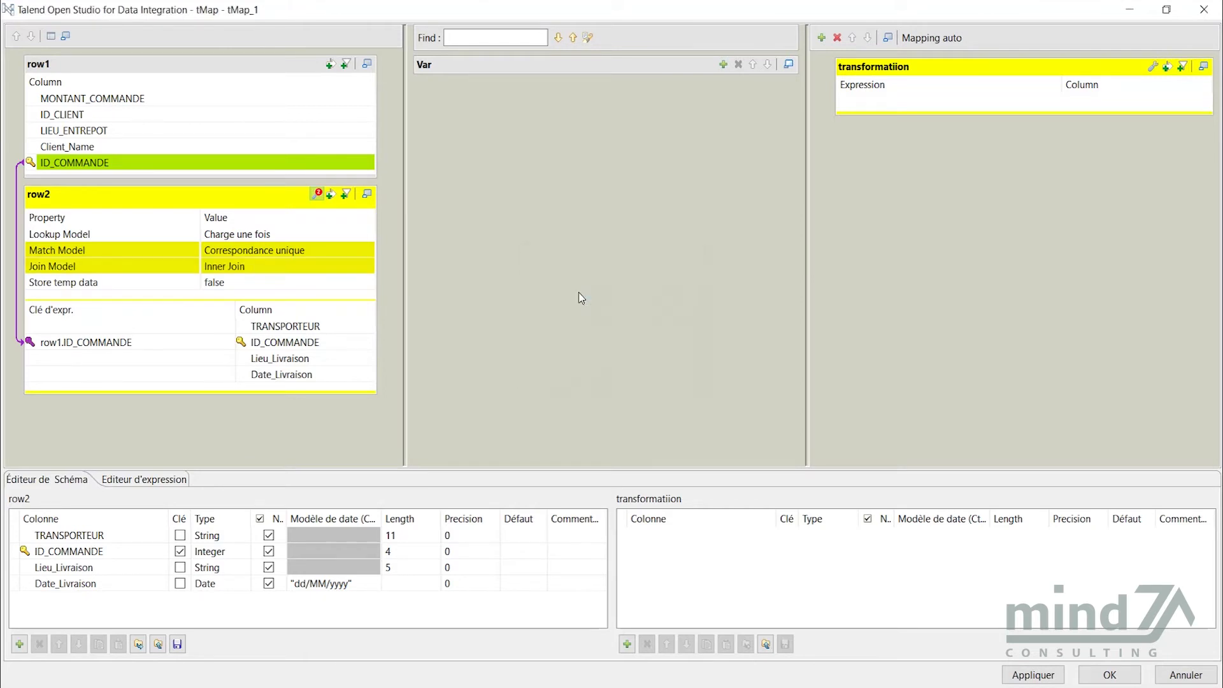
# - Map all row1 columns to the transformatiion output
pyautogui.click(212, 106)
pyautogui.hotkey('ctrl', 'a')
pyautogui.moveTo(212, 139); pyautogui.dragTo(921, 107)
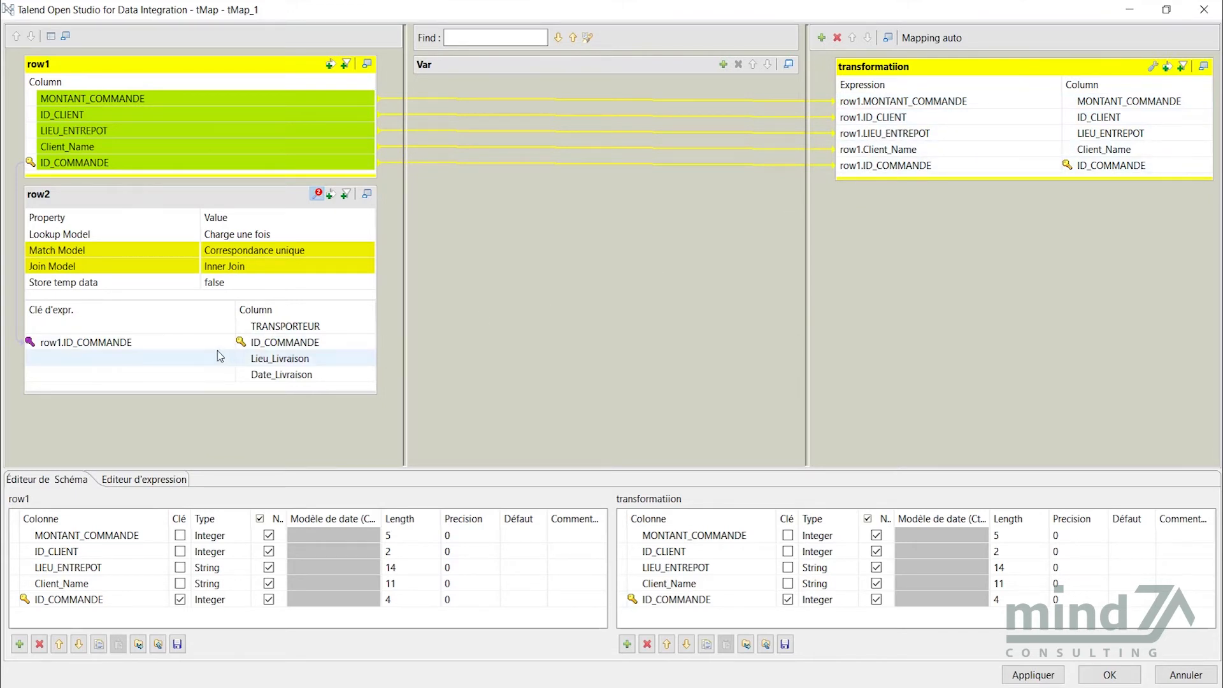
# - Add a new column named Filiale to the transformatiion output schema
pyautogui.click(627, 644)
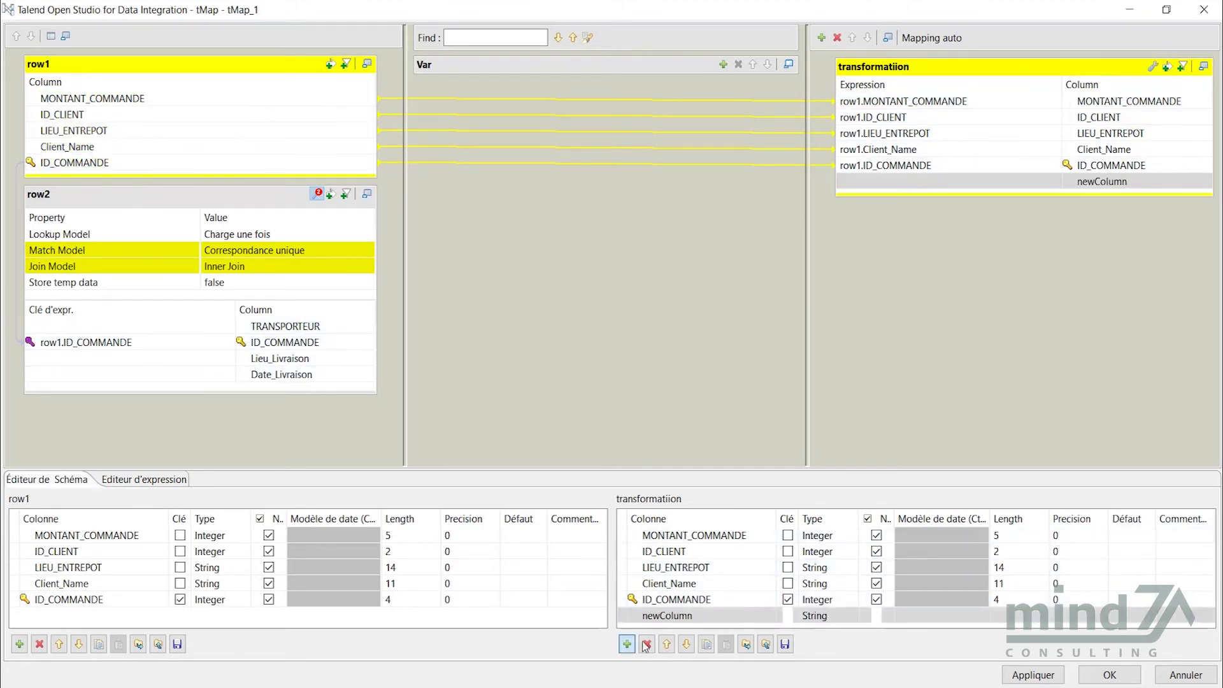
pyautogui.click(675, 615)
pyautogui.write('Fil')
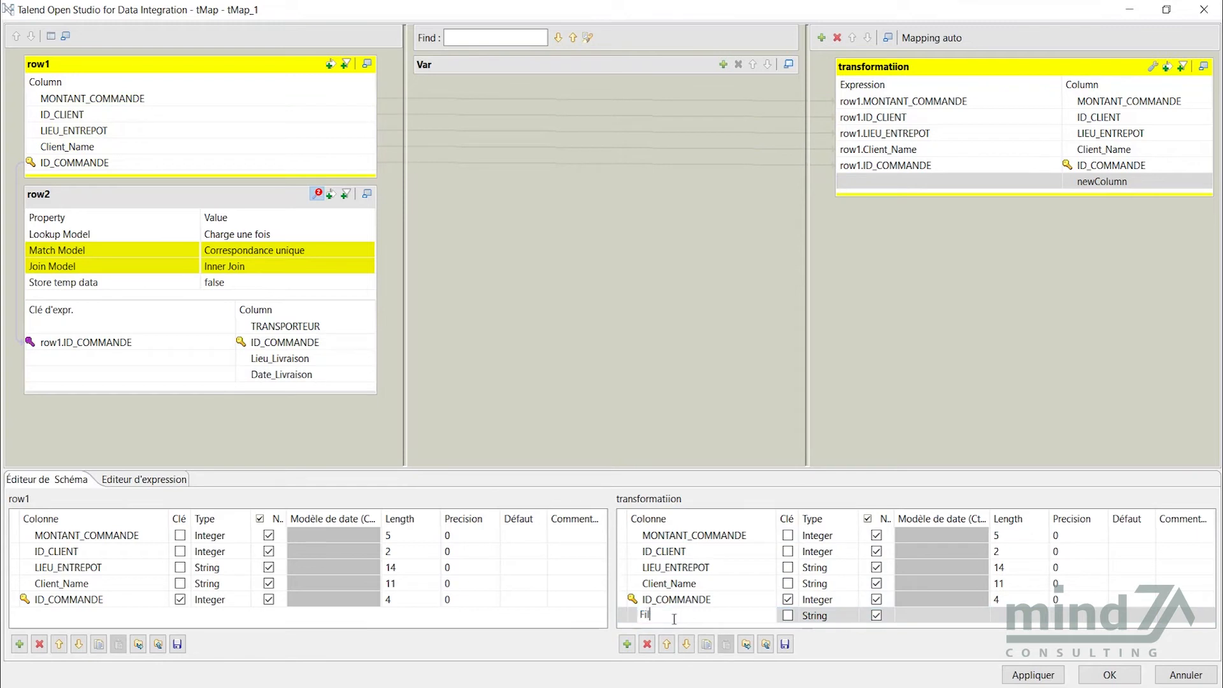
pyautogui.write('iale')
pyautogui.press('Return')
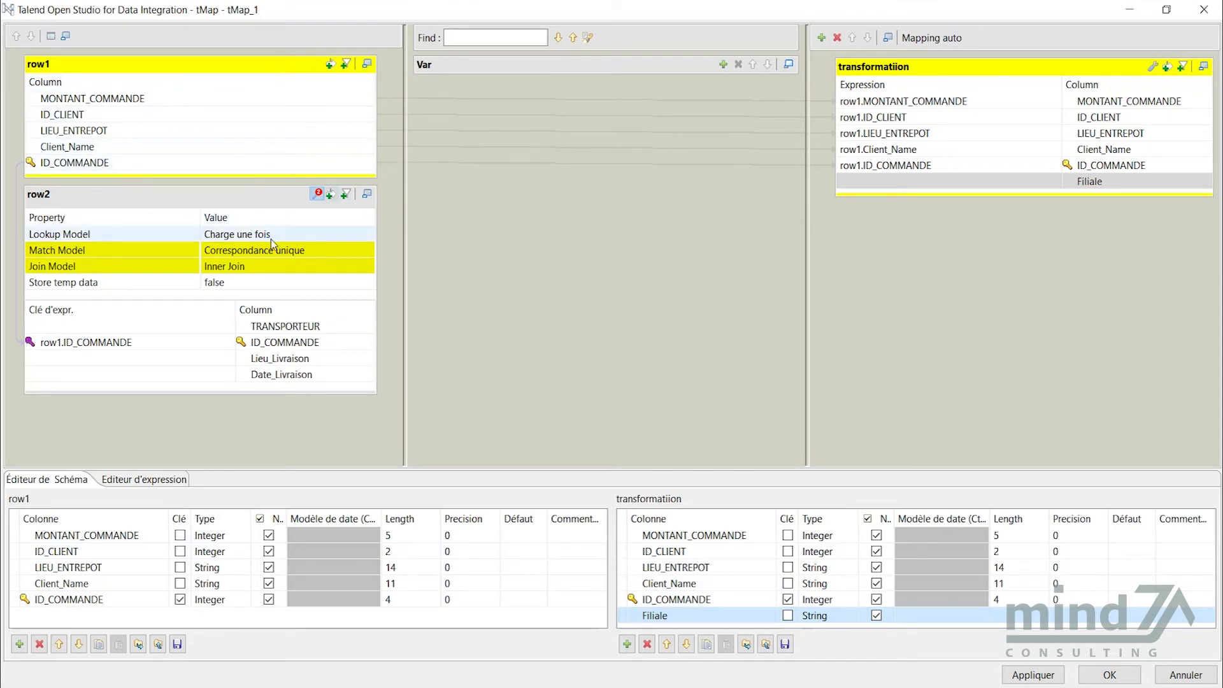
# - Set the Filiale expression to row2.TRANSPORTEUR+"-"+ row1.LIEU_ENTREPOT
pyautogui.moveTo(271, 327); pyautogui.dragTo(940, 183)
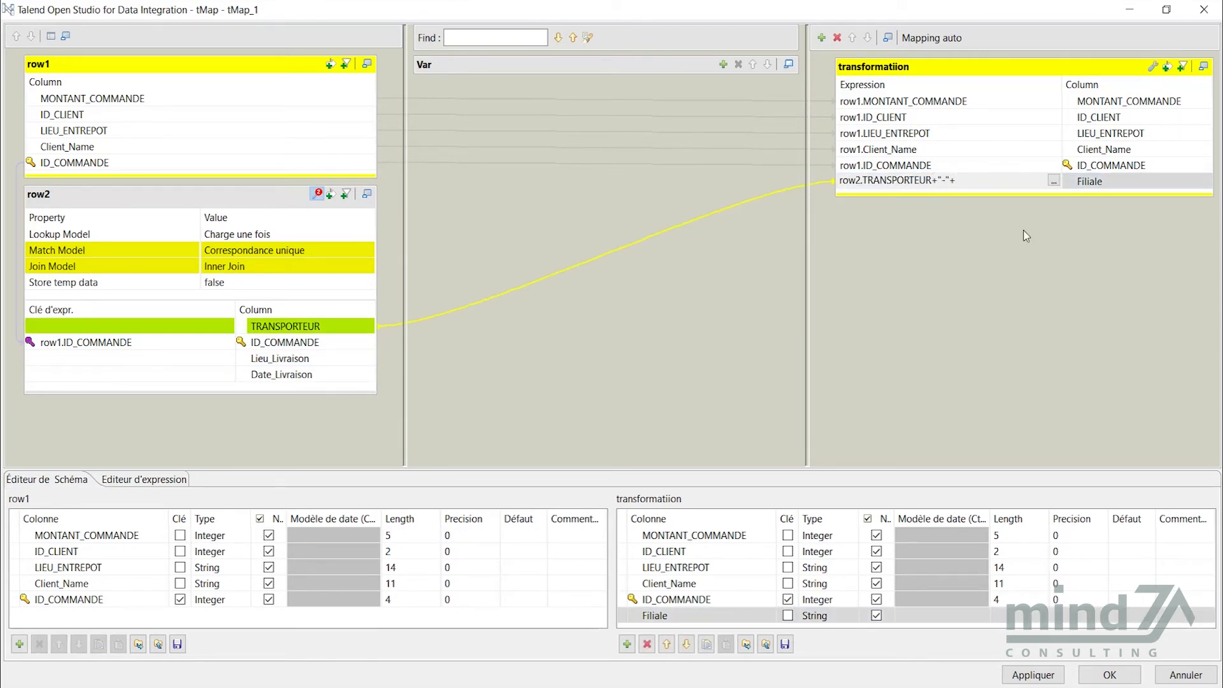
pyautogui.moveTo(132, 129); pyautogui.dragTo(1021, 187)
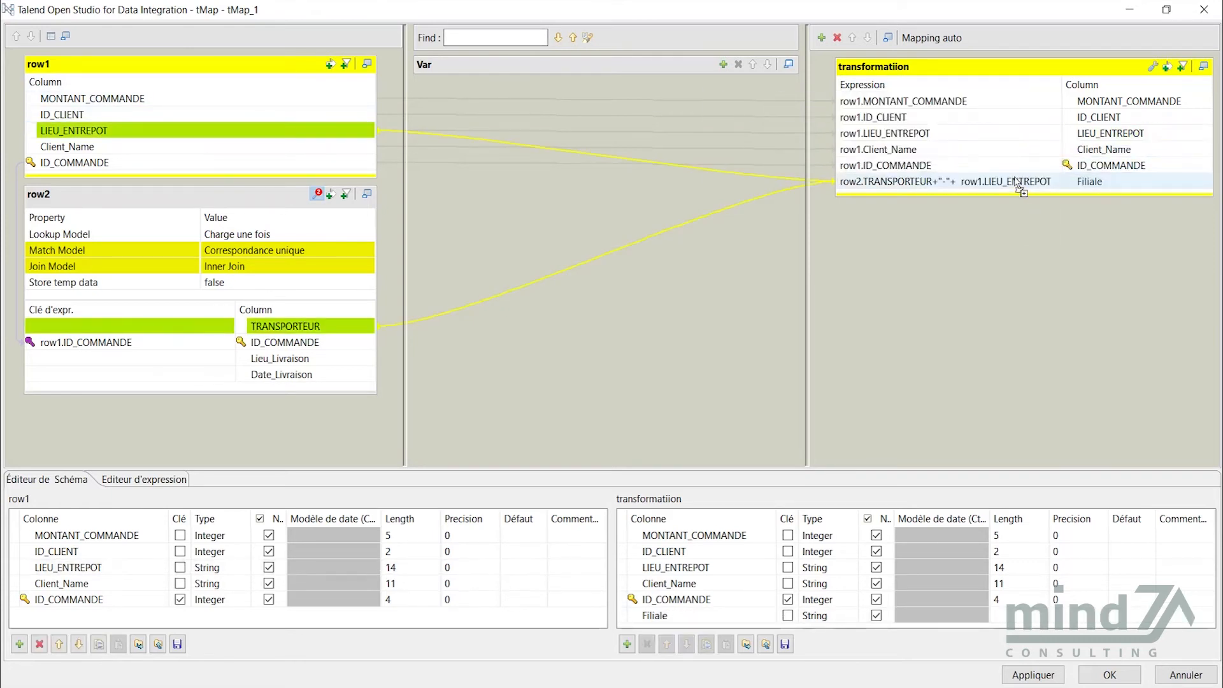
pyautogui.click(960, 184)
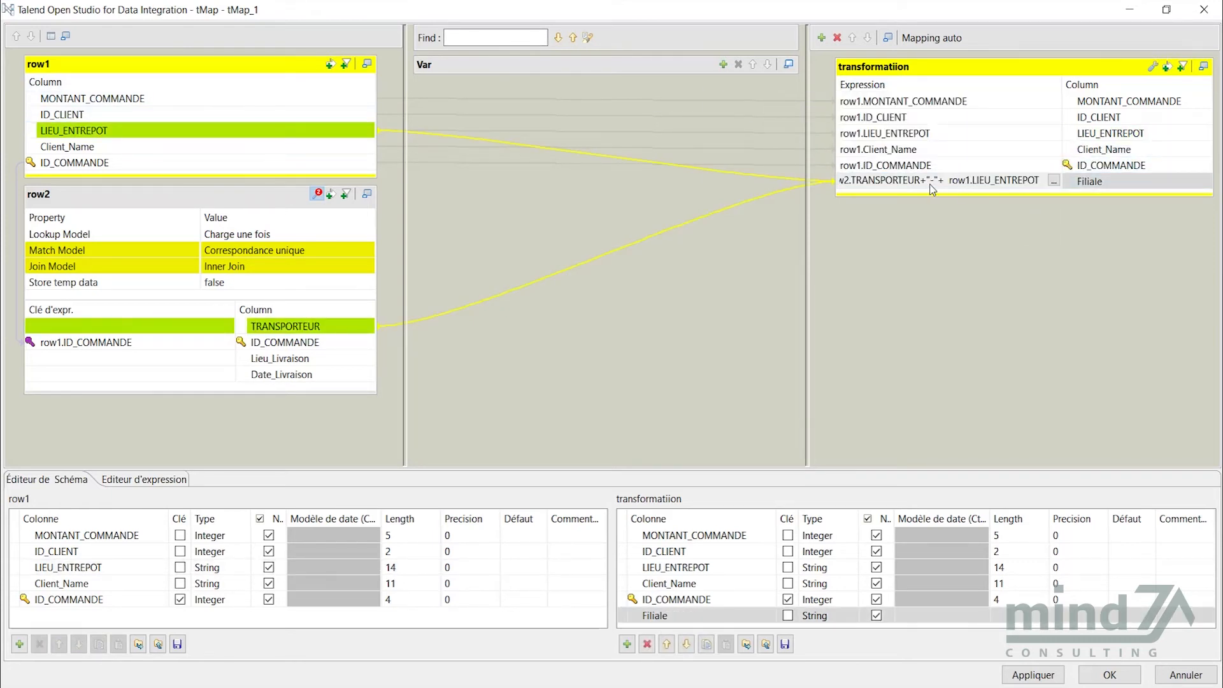
pyautogui.press('BackSpace')
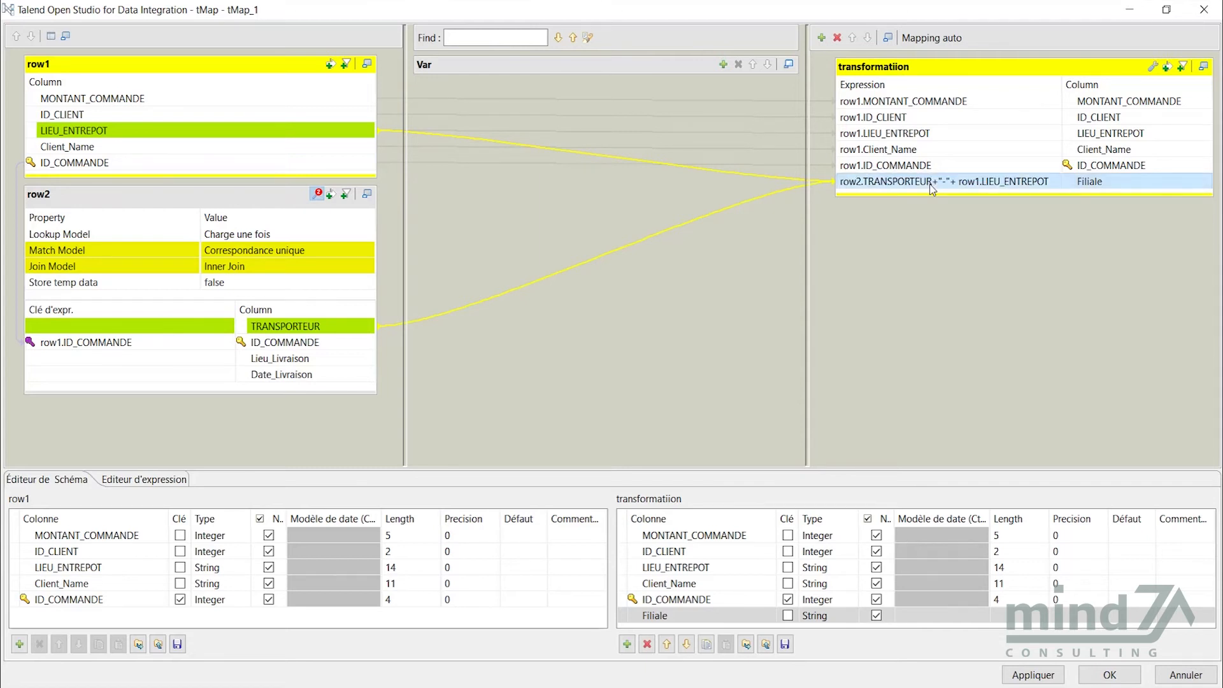
# - Delete the LIEU_ENTREPOT column from the transformatiion output and set the Client_Name expression to row1.Client_Name.toUpperCase()
pyautogui.click(892, 133)
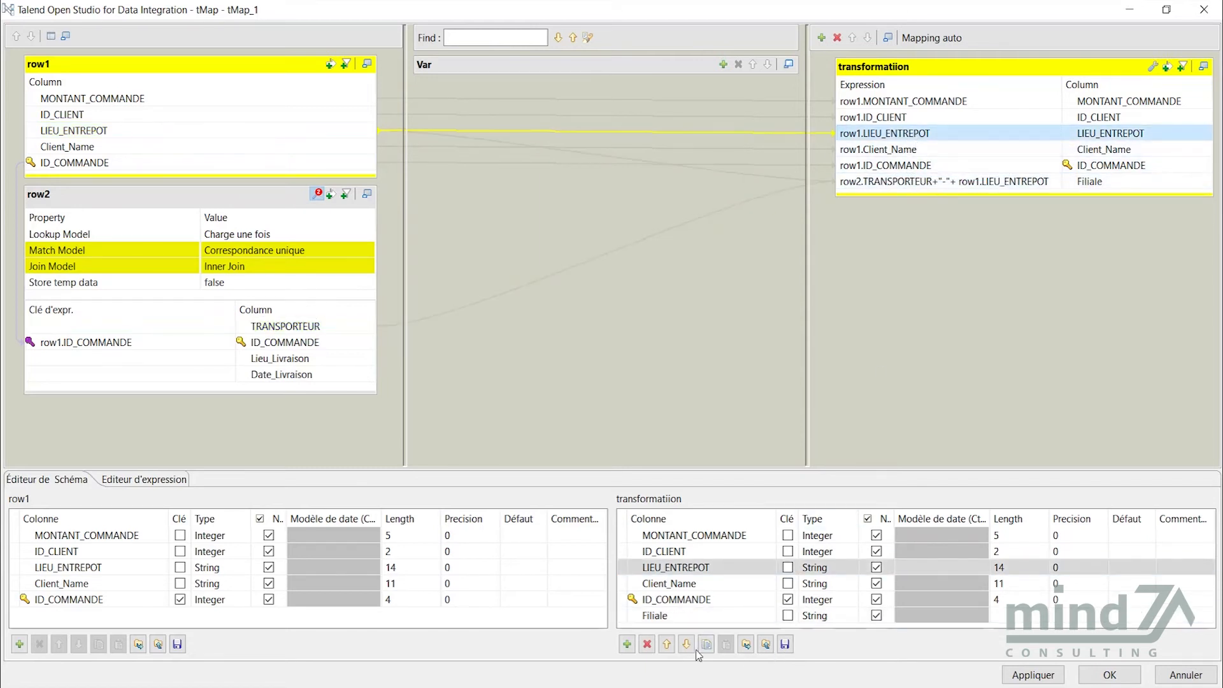
pyautogui.click(658, 645)
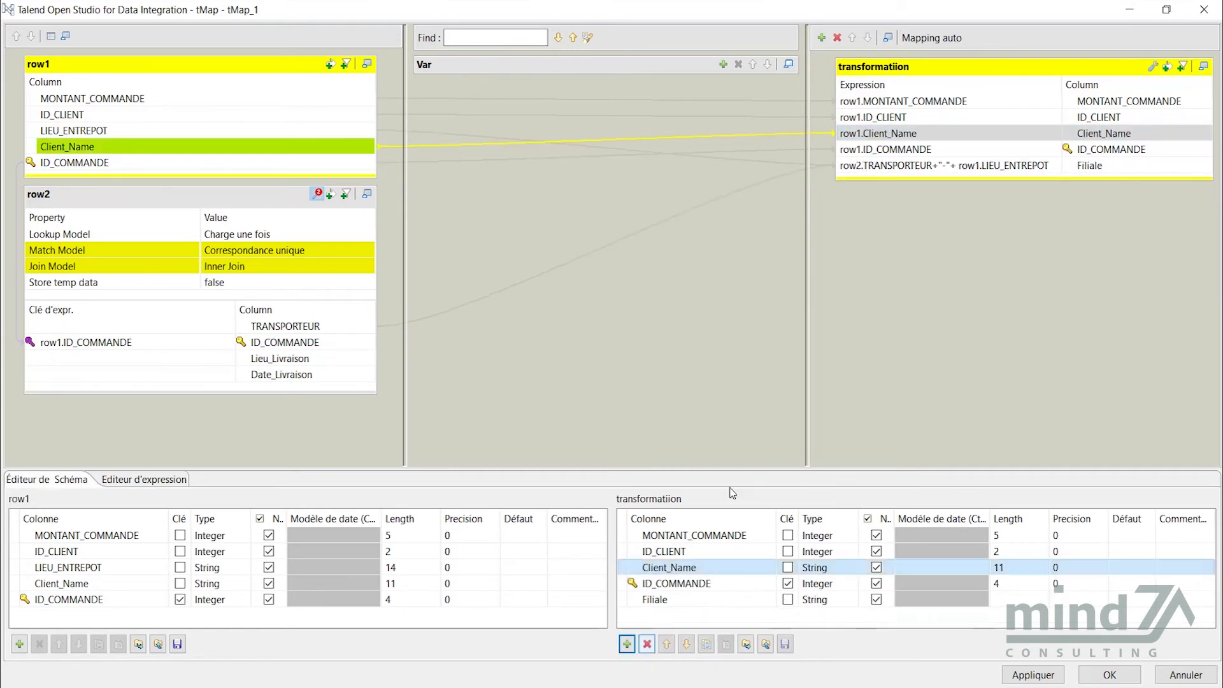
pyautogui.click(926, 135)
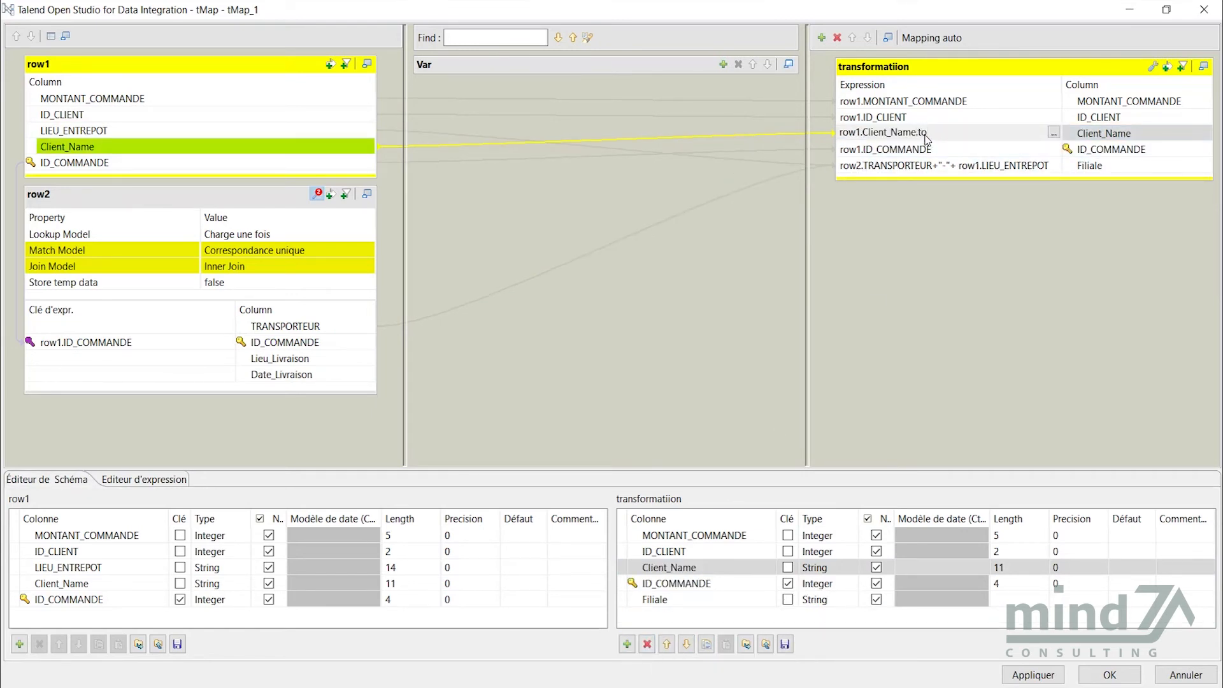
pyautogui.write('.toUpperCase(')
pyautogui.press('Return')
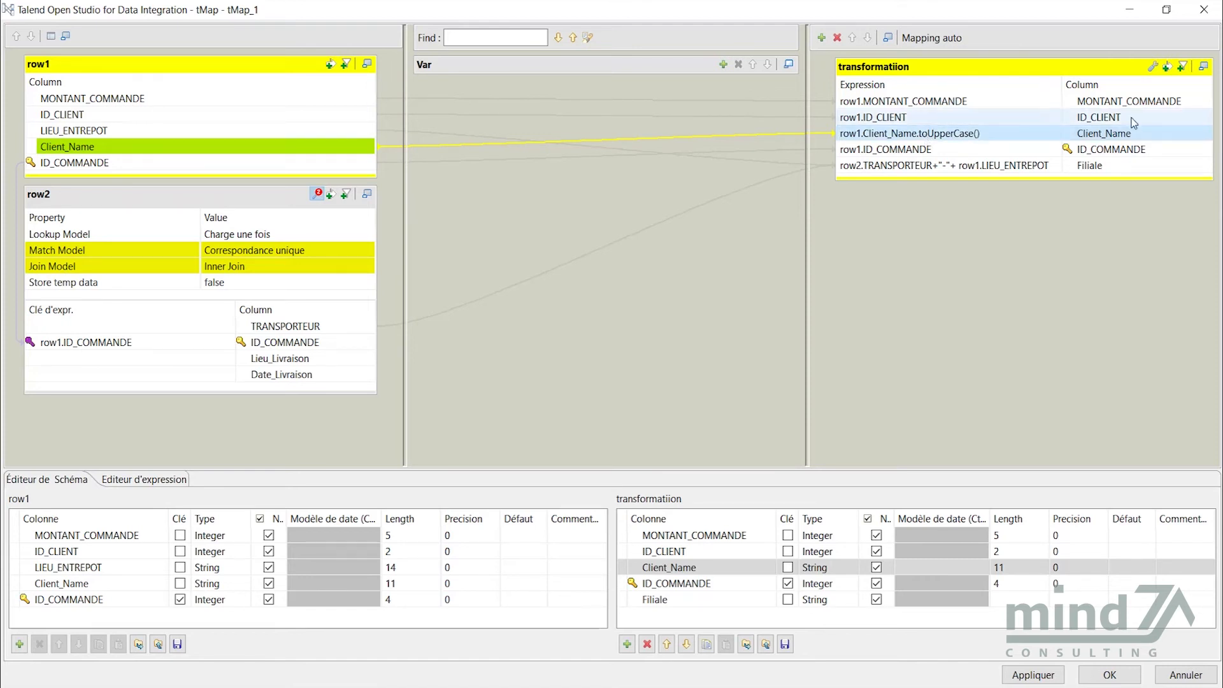
# - Map row2's Date_Livraison to the transformatiion output with the date pattern "yyyy-MM-dd", and accept the mapping, propagating the changes
pyautogui.moveTo(249, 377); pyautogui.dragTo(956, 182)
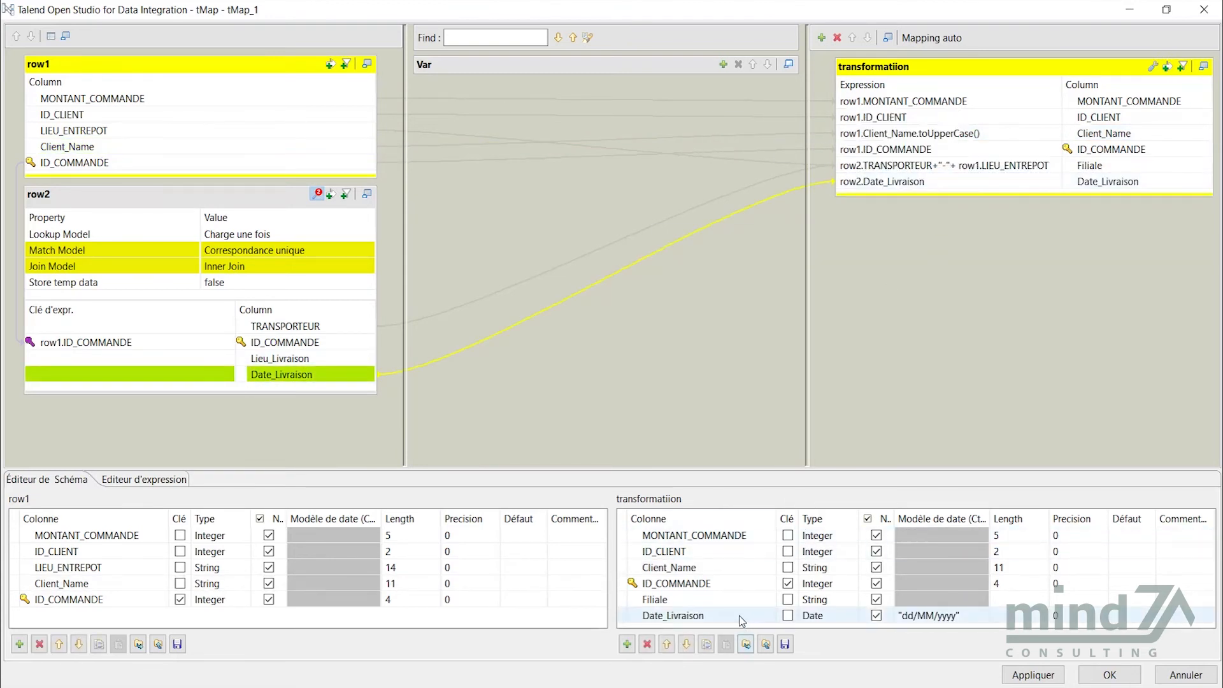
pyautogui.click(797, 615)
pyautogui.click(917, 616)
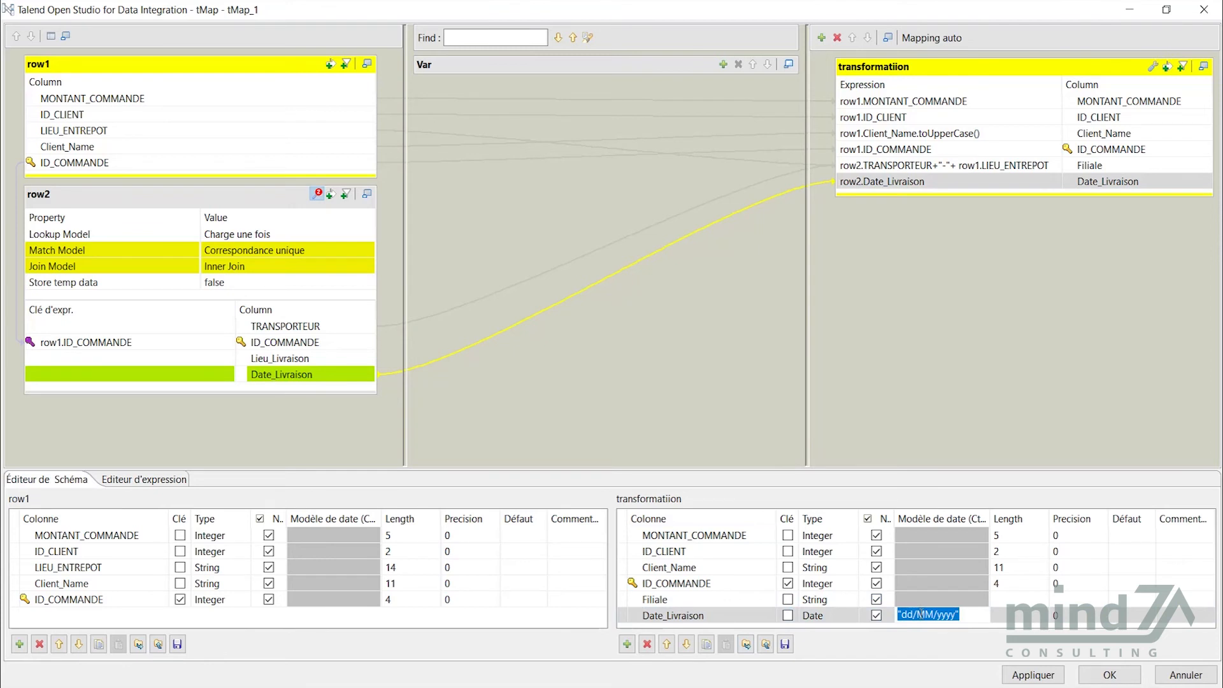
pyautogui.write('"yyyy')
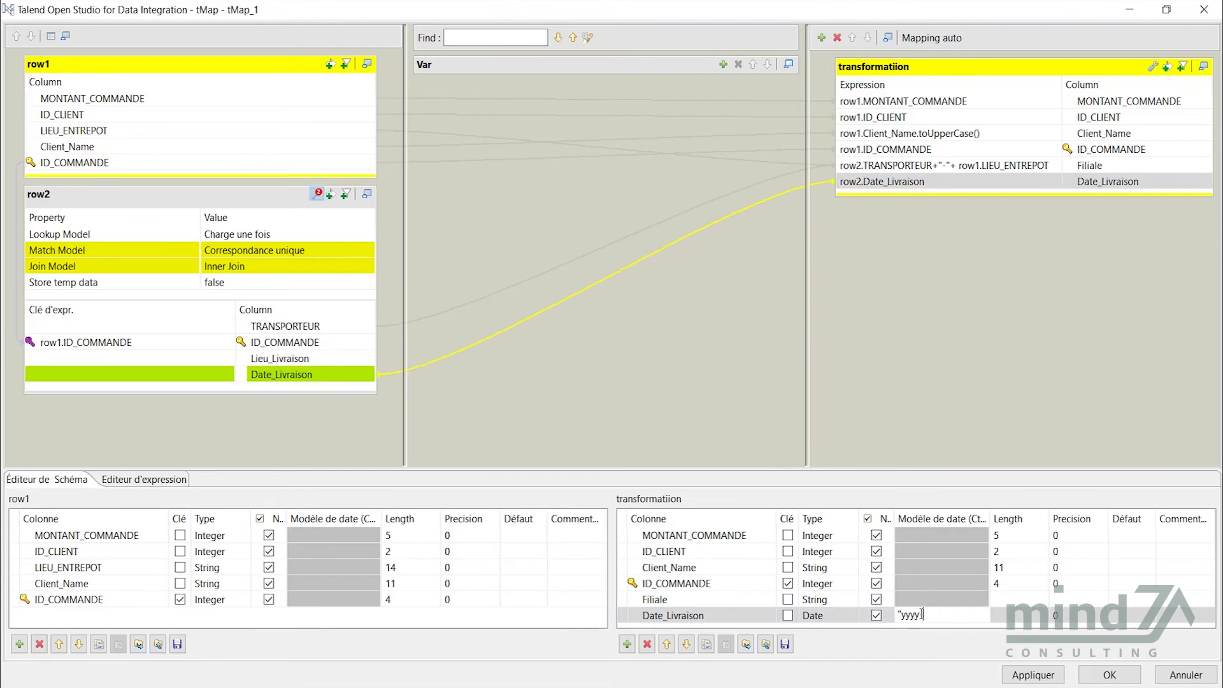
pyautogui.write('-MM-dd')
pyautogui.press('Return')
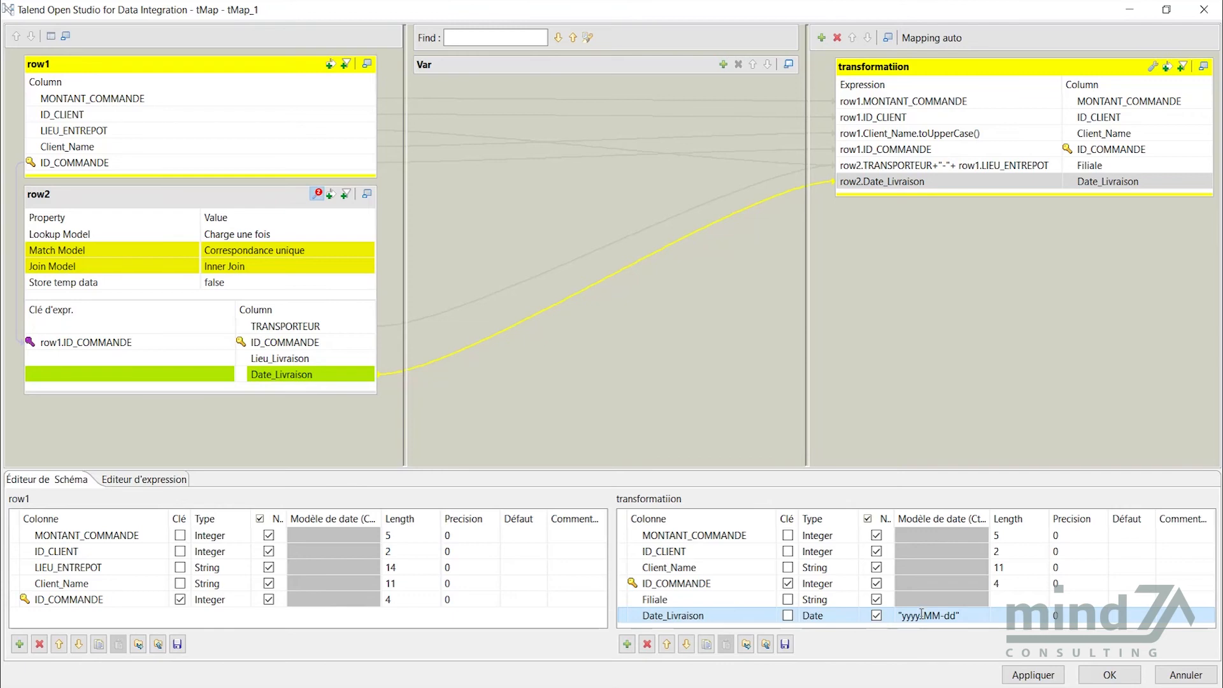
pyautogui.click(1127, 680)
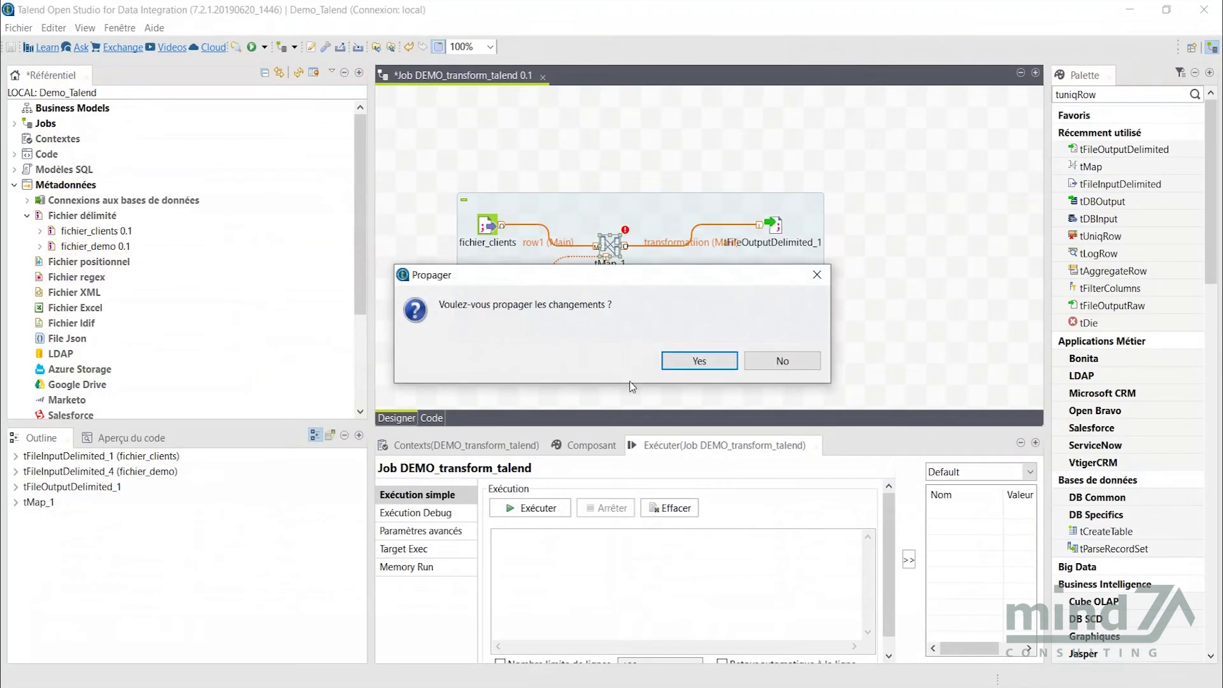
pyautogui.click(708, 362)
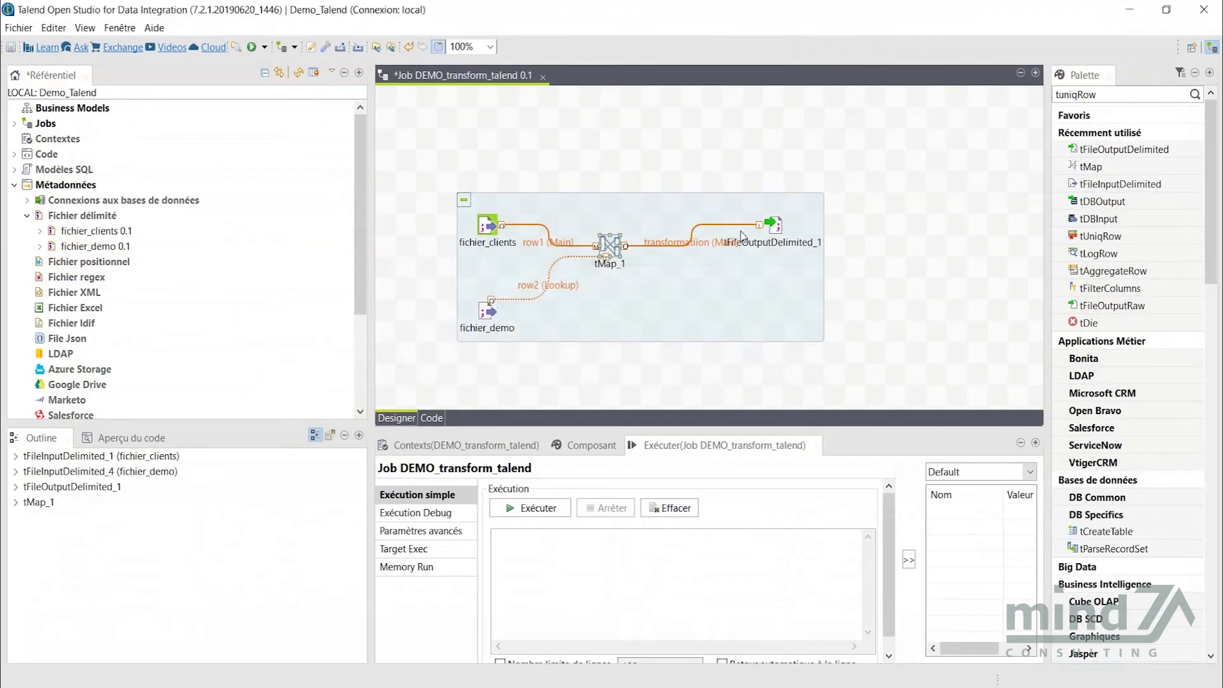
# - Set the tFileOutputDelimited_1 file name to transformation_demo.csv in the workspace folder and include the header row
pyautogui.click(777, 226)
pyautogui.doubleClick(778, 227)
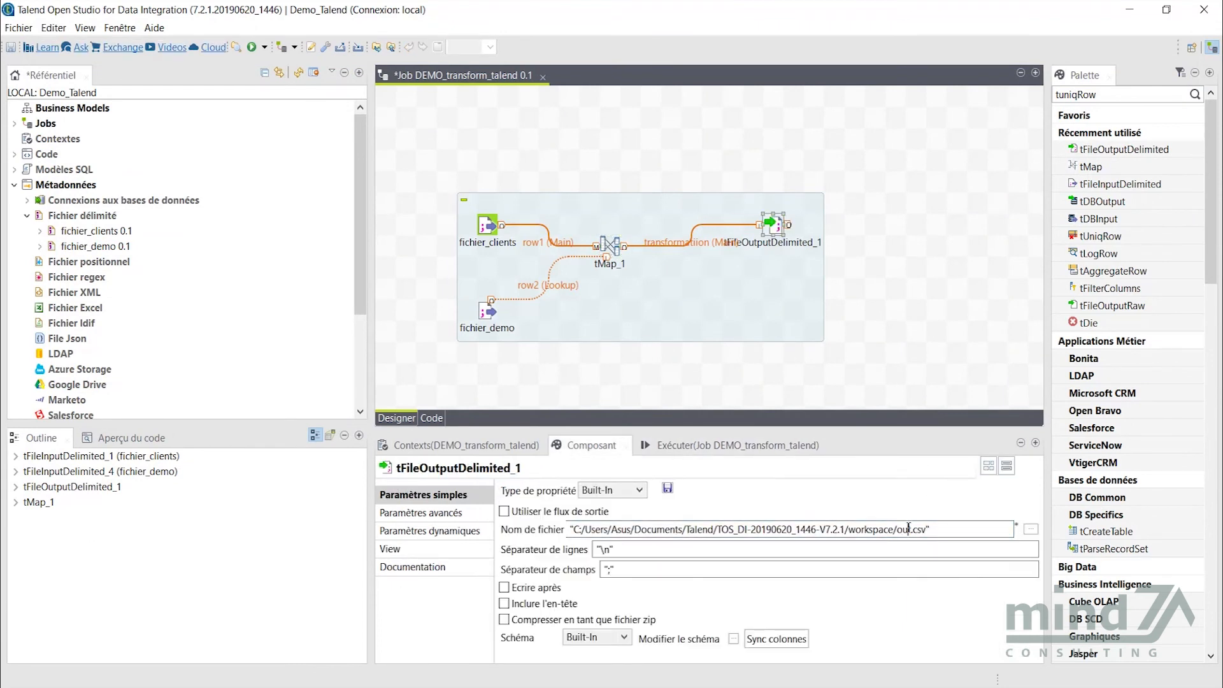
pyautogui.press('BackSpace')
pyautogui.press('BackSpace')
pyautogui.write('transformation_demo')
pyautogui.click(504, 604)
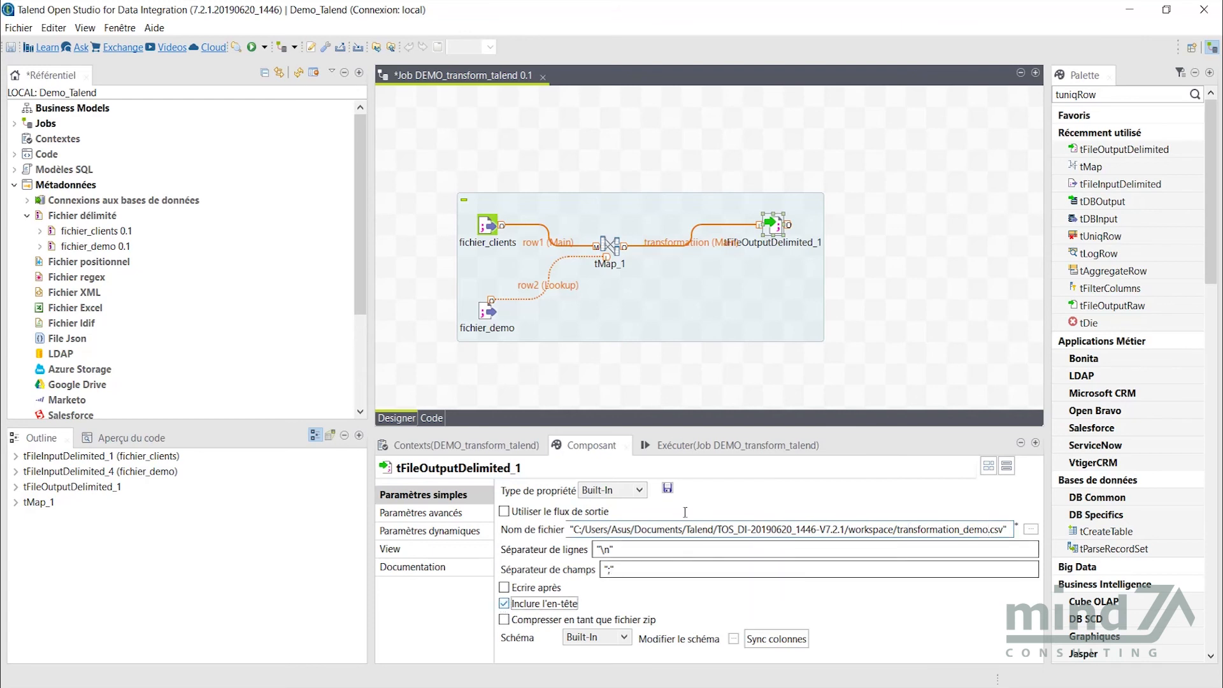
# - Save the DEMO_transform_talend job and run it
pyautogui.click(901, 266)
pyautogui.hotkey('ctrl', 's')
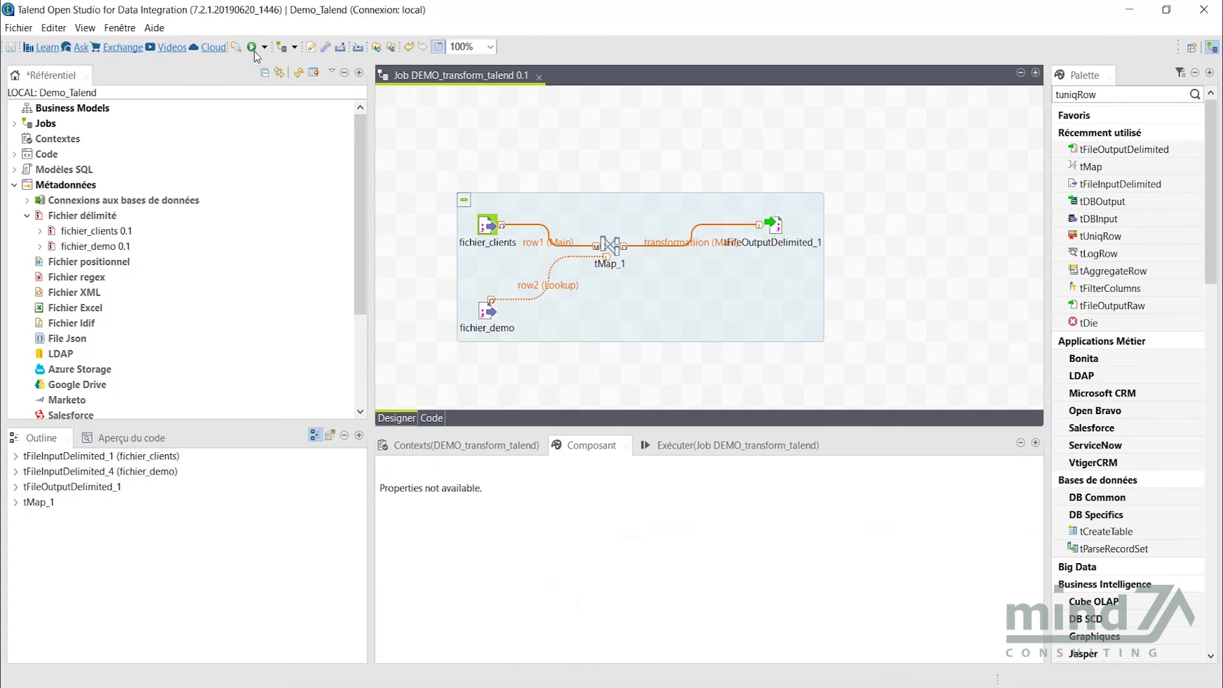
pyautogui.click(252, 47)
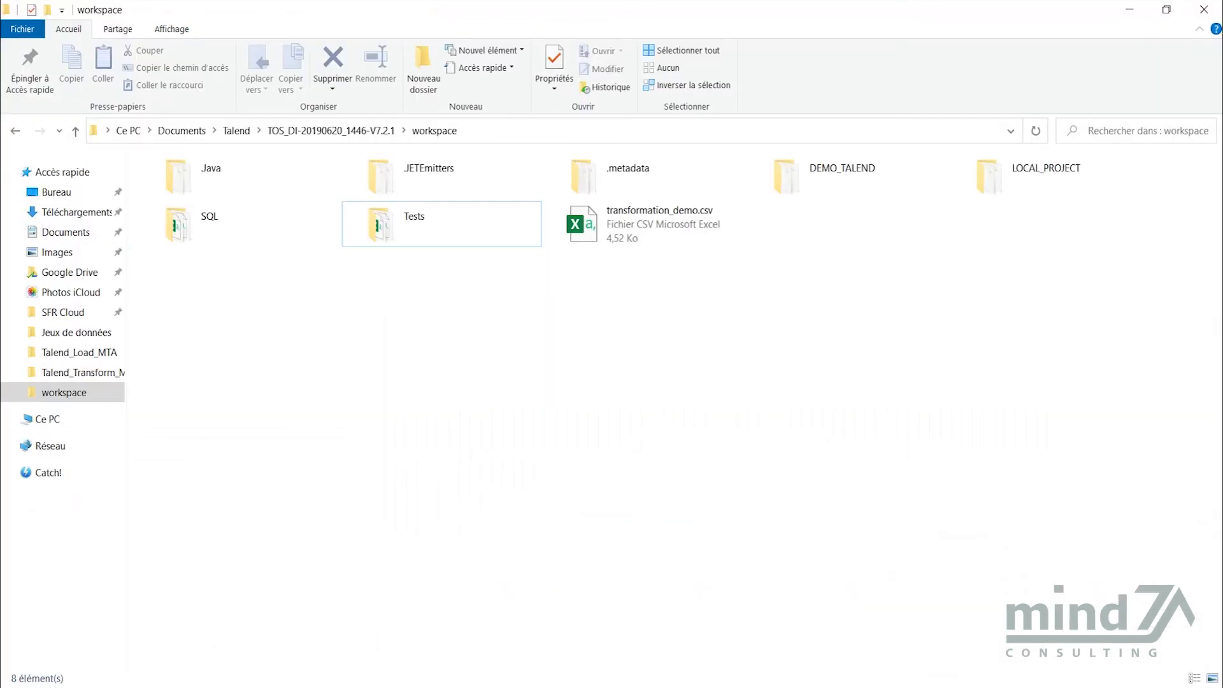
# - Open transformation_demo.csv from the workspace folder in Notepad++, without keeping the missing demonstration.csv in the editor
pyautogui.rightClick(683, 220)
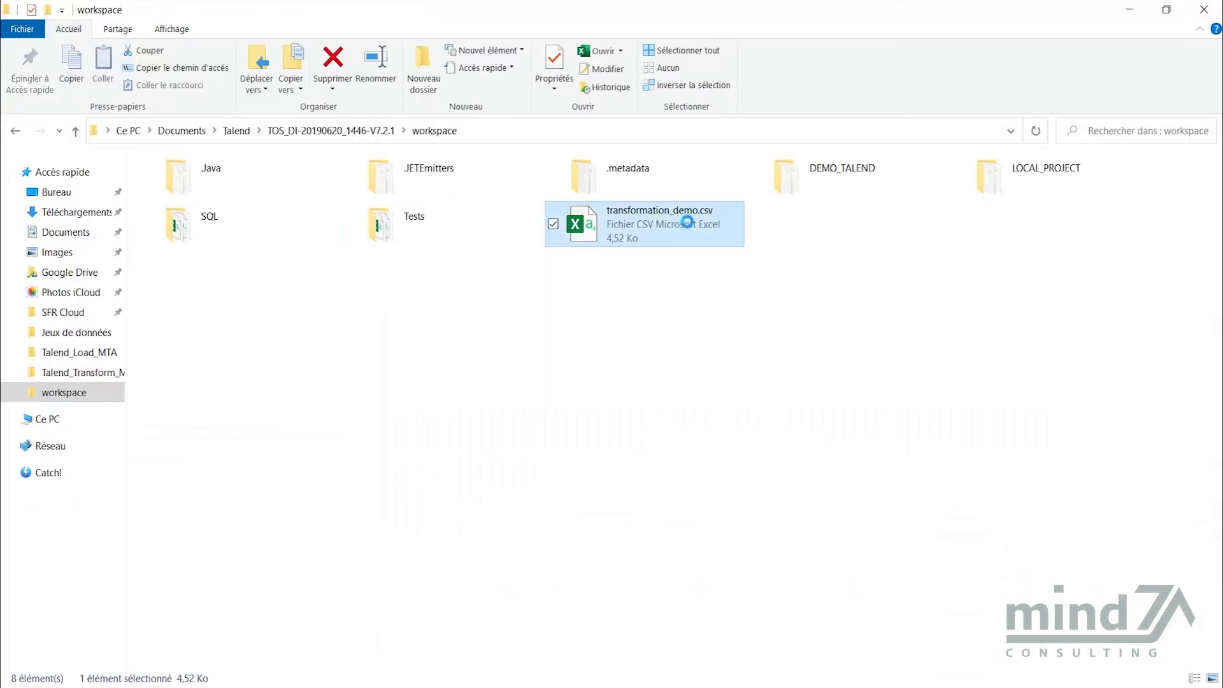
pyautogui.click(746, 286)
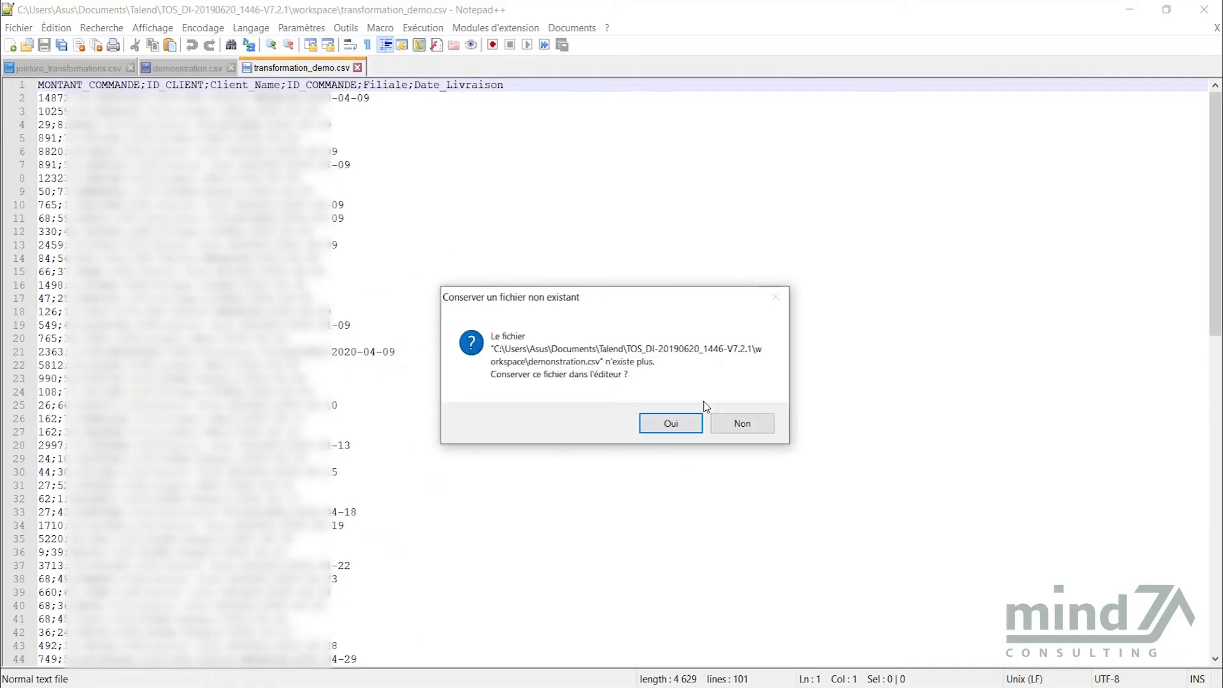
pyautogui.click(749, 422)
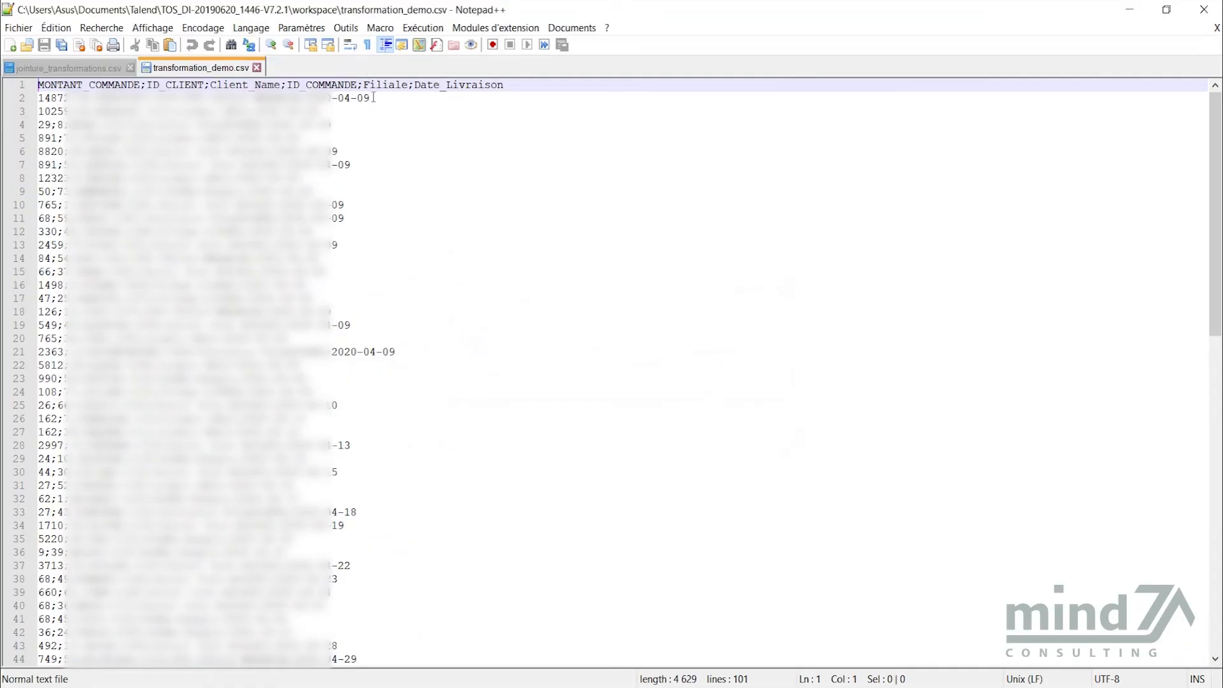